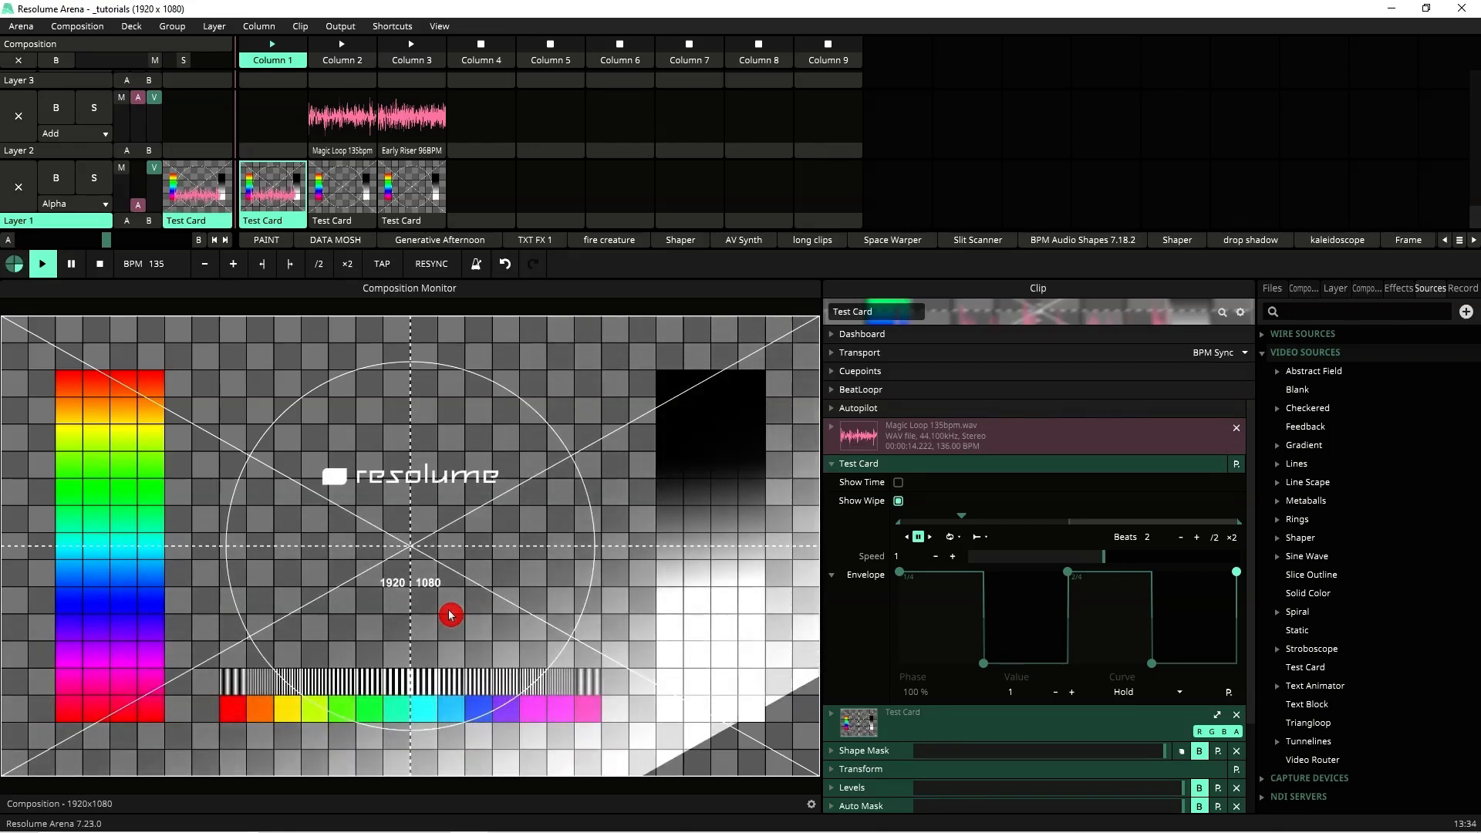
Step: Collapse the Test Card source settings and enable the Shape Mask effect on the clip
left_click(1157, 464)
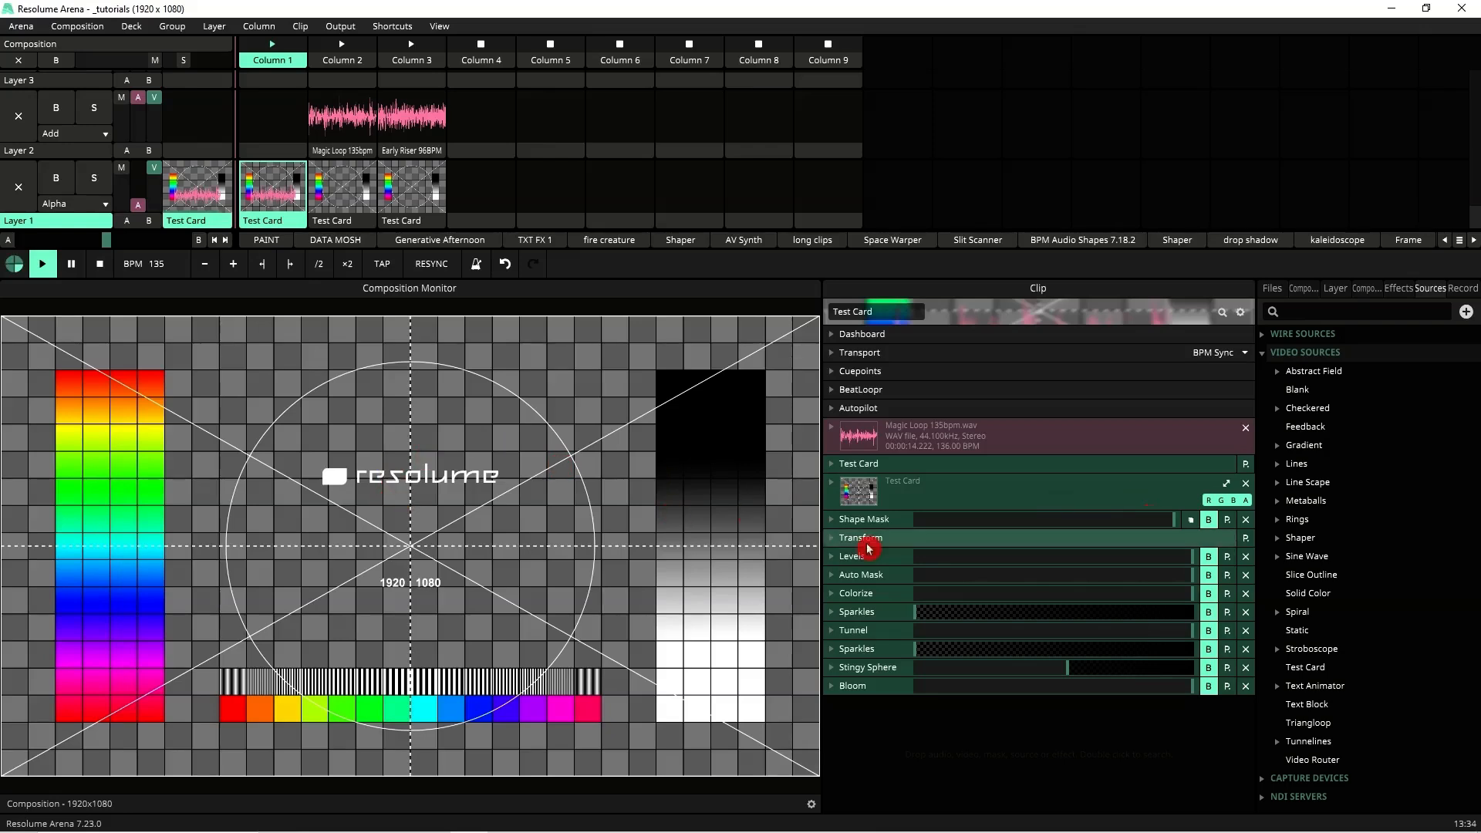
left_click(1210, 525)
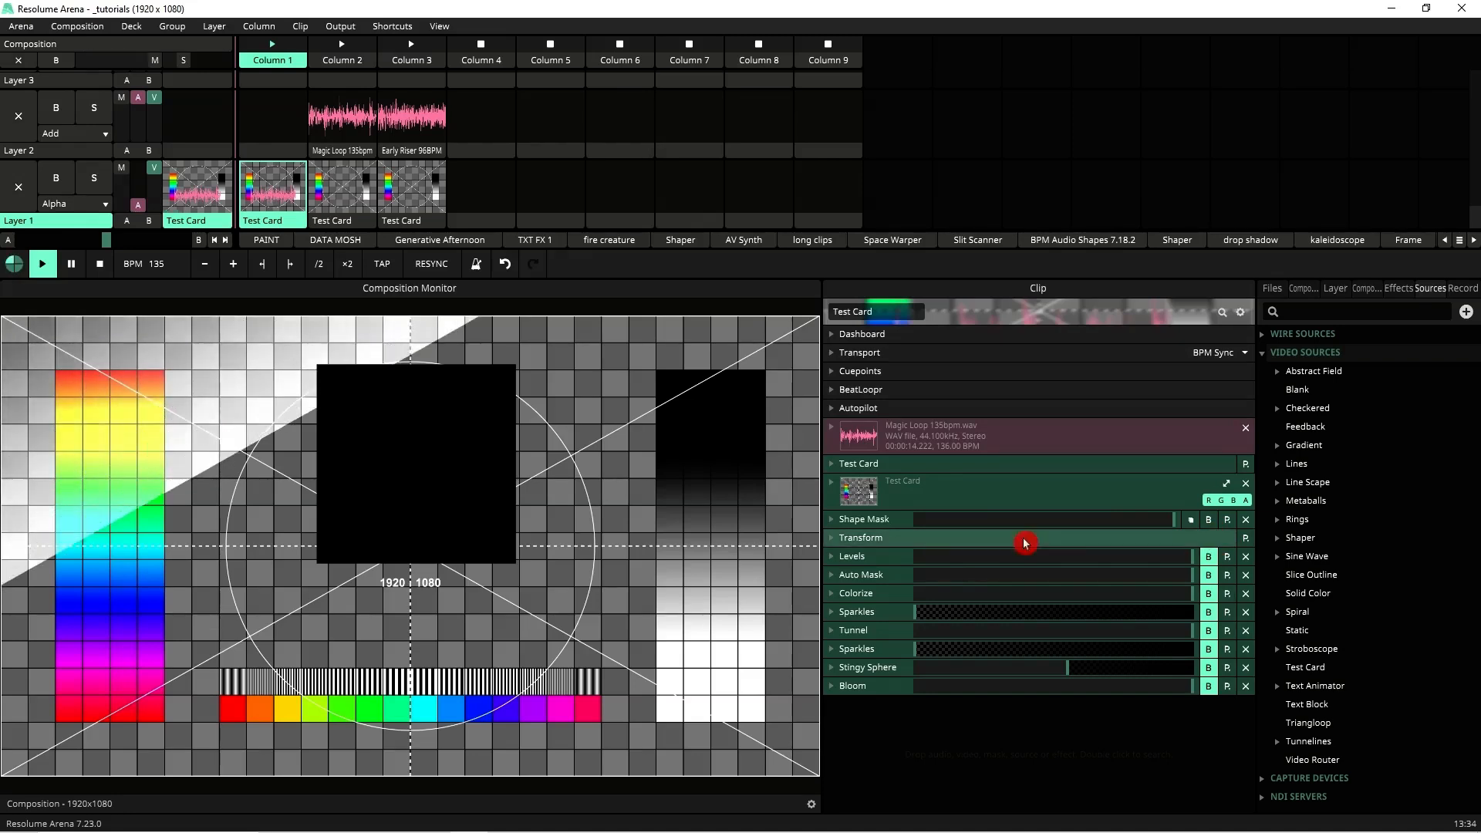
Step: Expand the Levels effect and switch it on
left_click(833, 556)
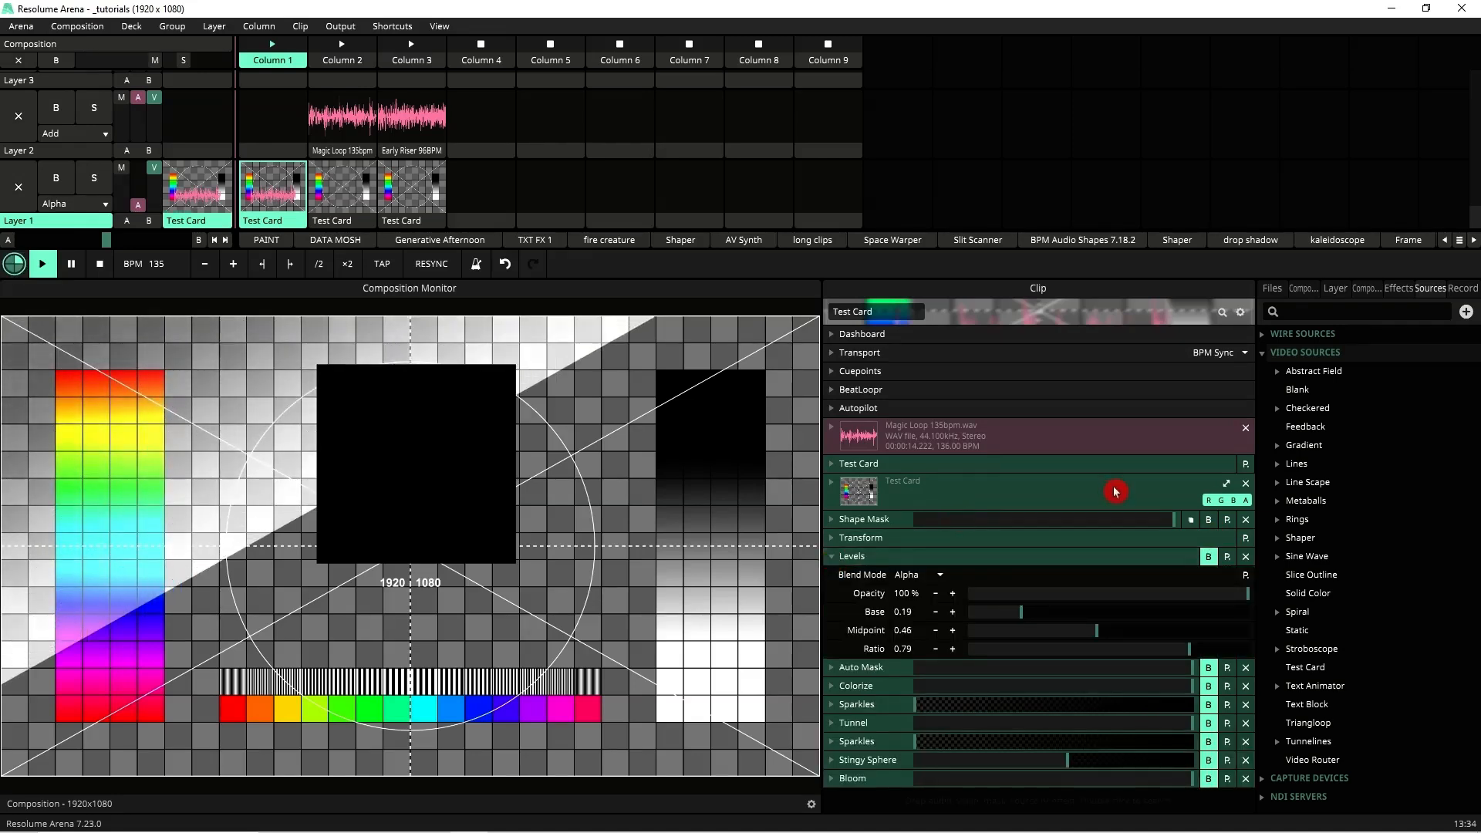
left_click(1209, 557)
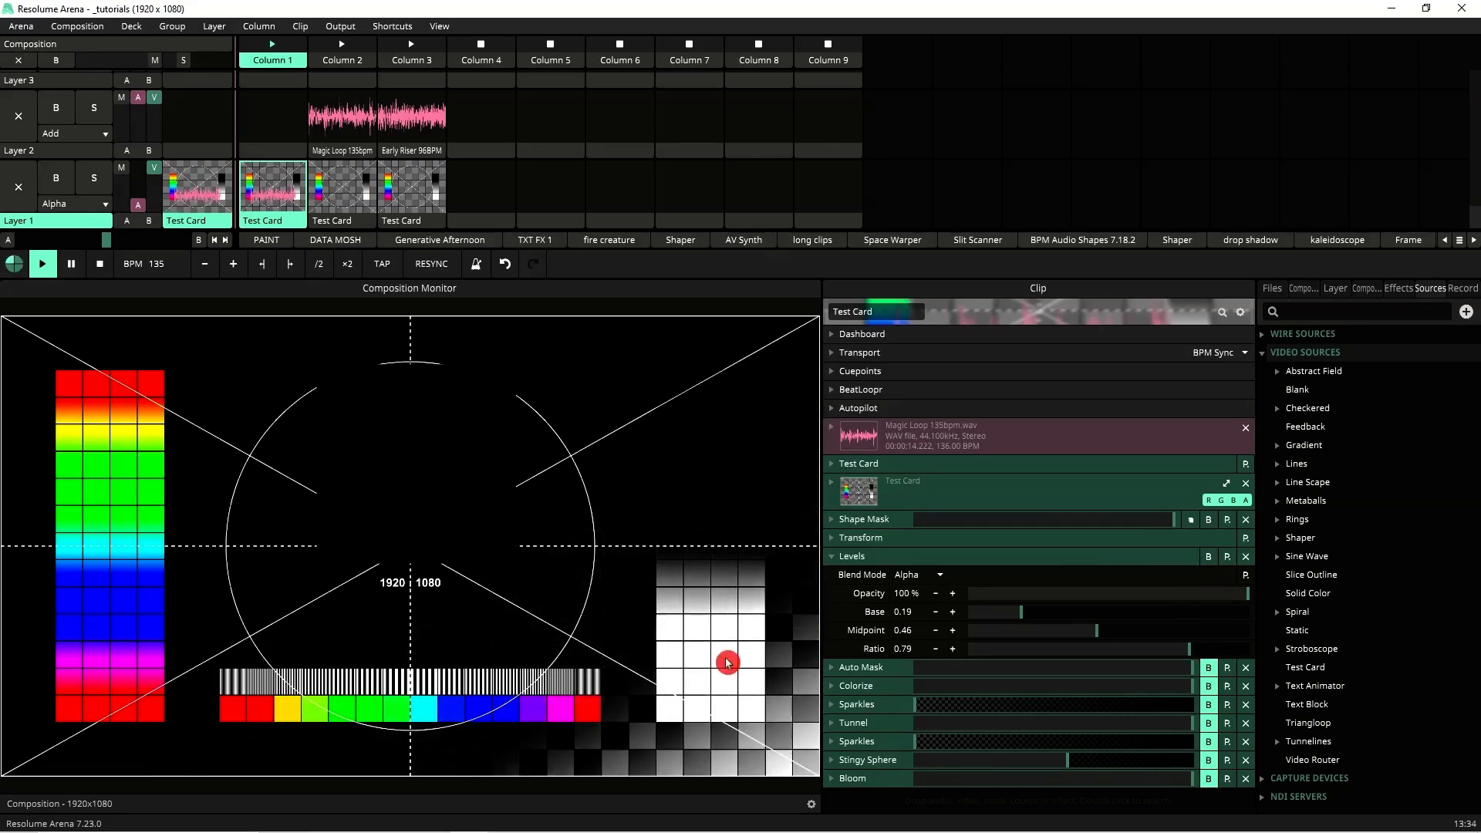
Step: Expand the Auto Mask effect and switch it on
left_click(838, 668)
scroll(1081, 579, "down", 2)
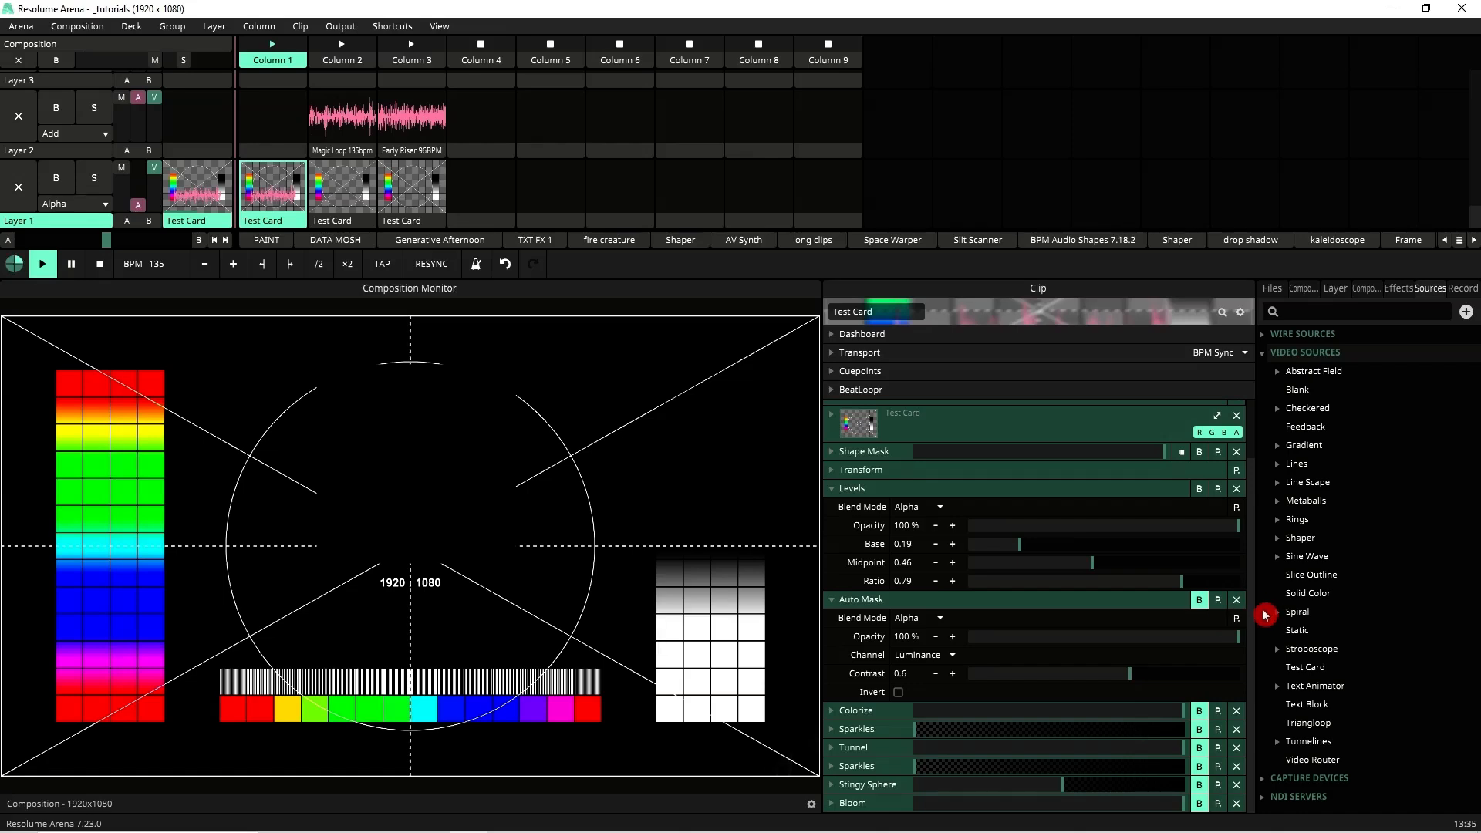
left_click(1197, 600)
left_click(1196, 601)
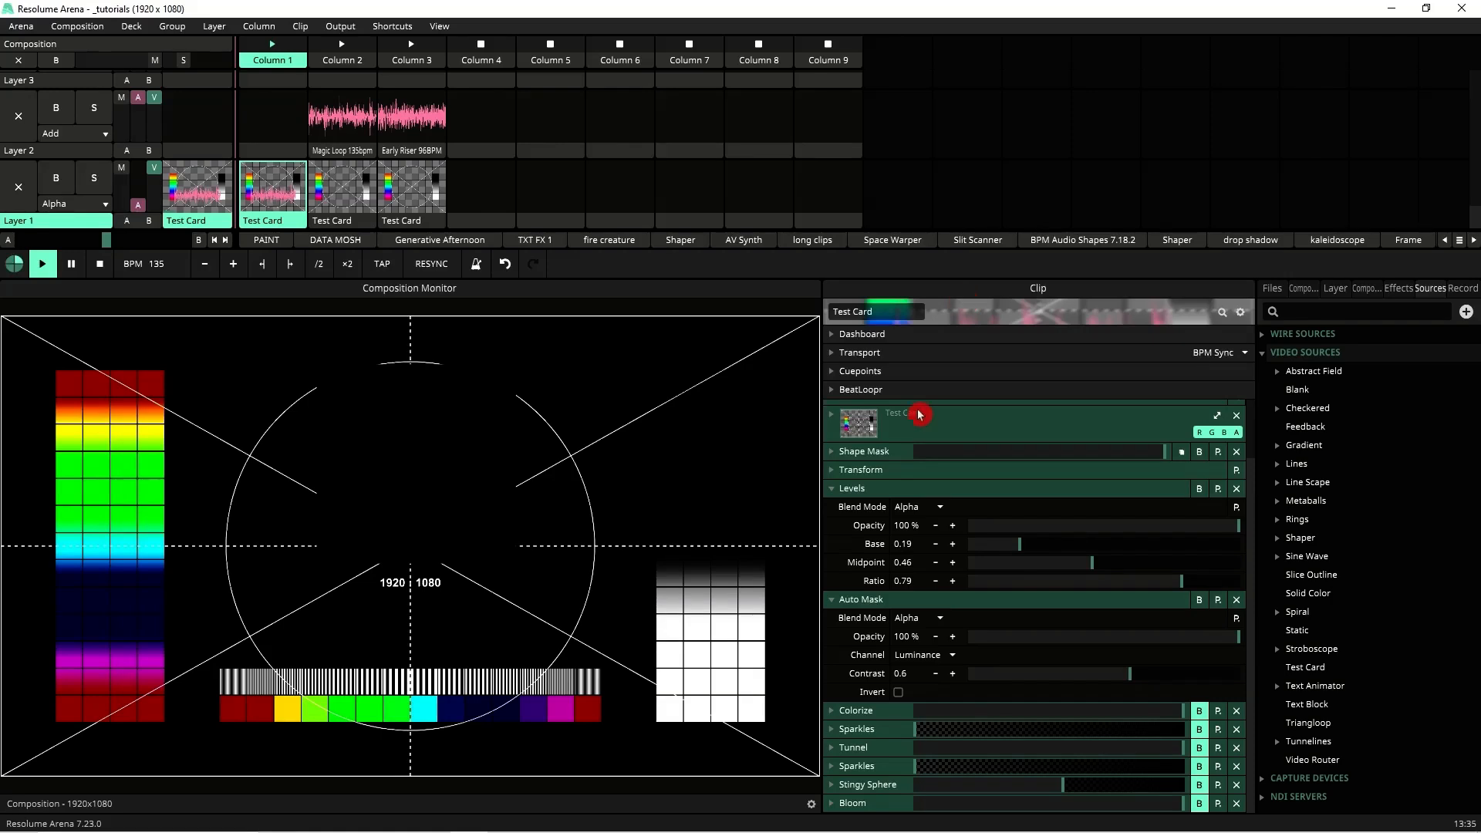
Step: Collapse the Auto Mask and Levels panels, then expand the Colorize effect and switch it on
left_click(825, 596)
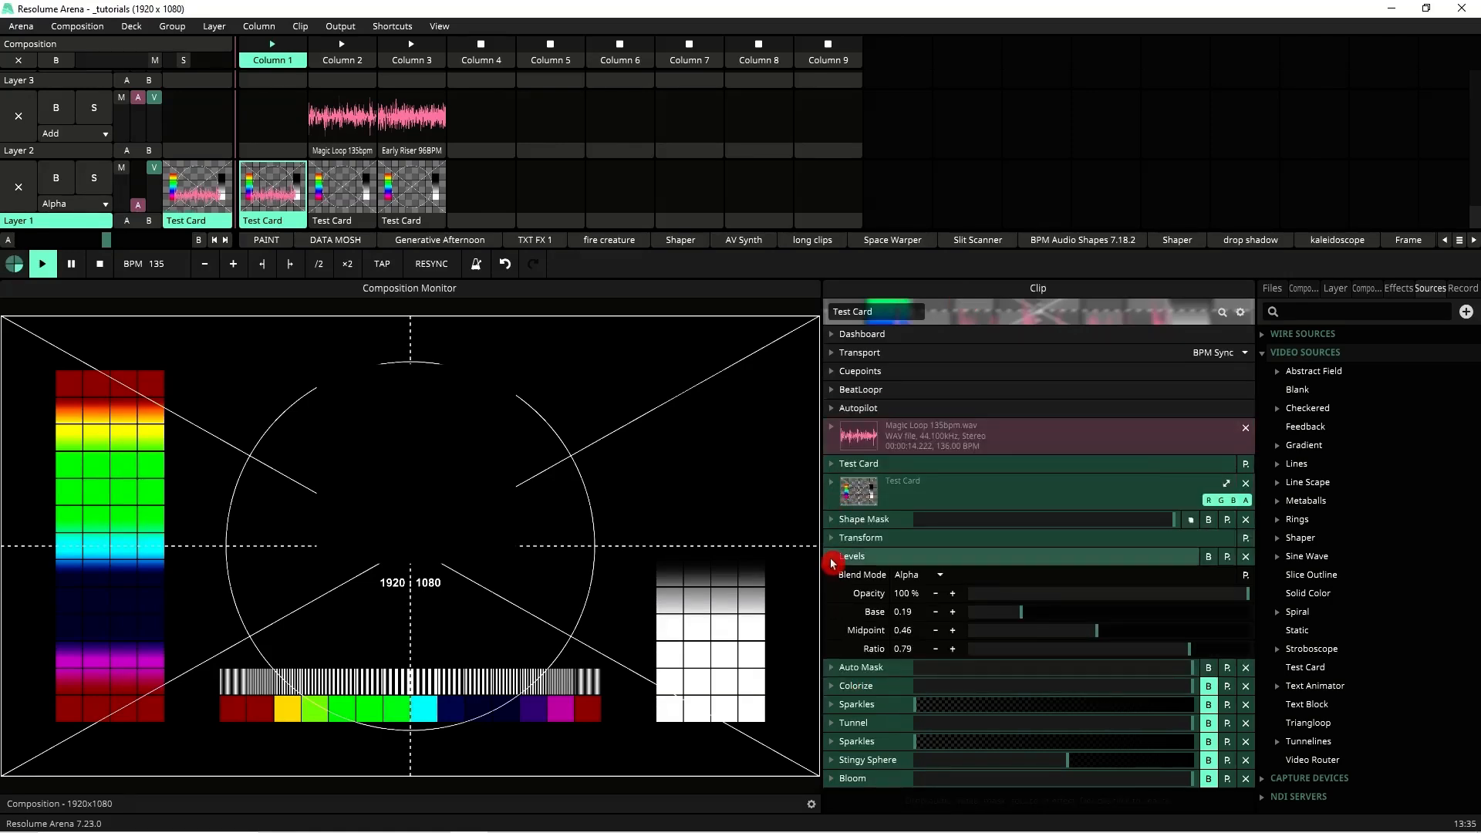
left_click(832, 559)
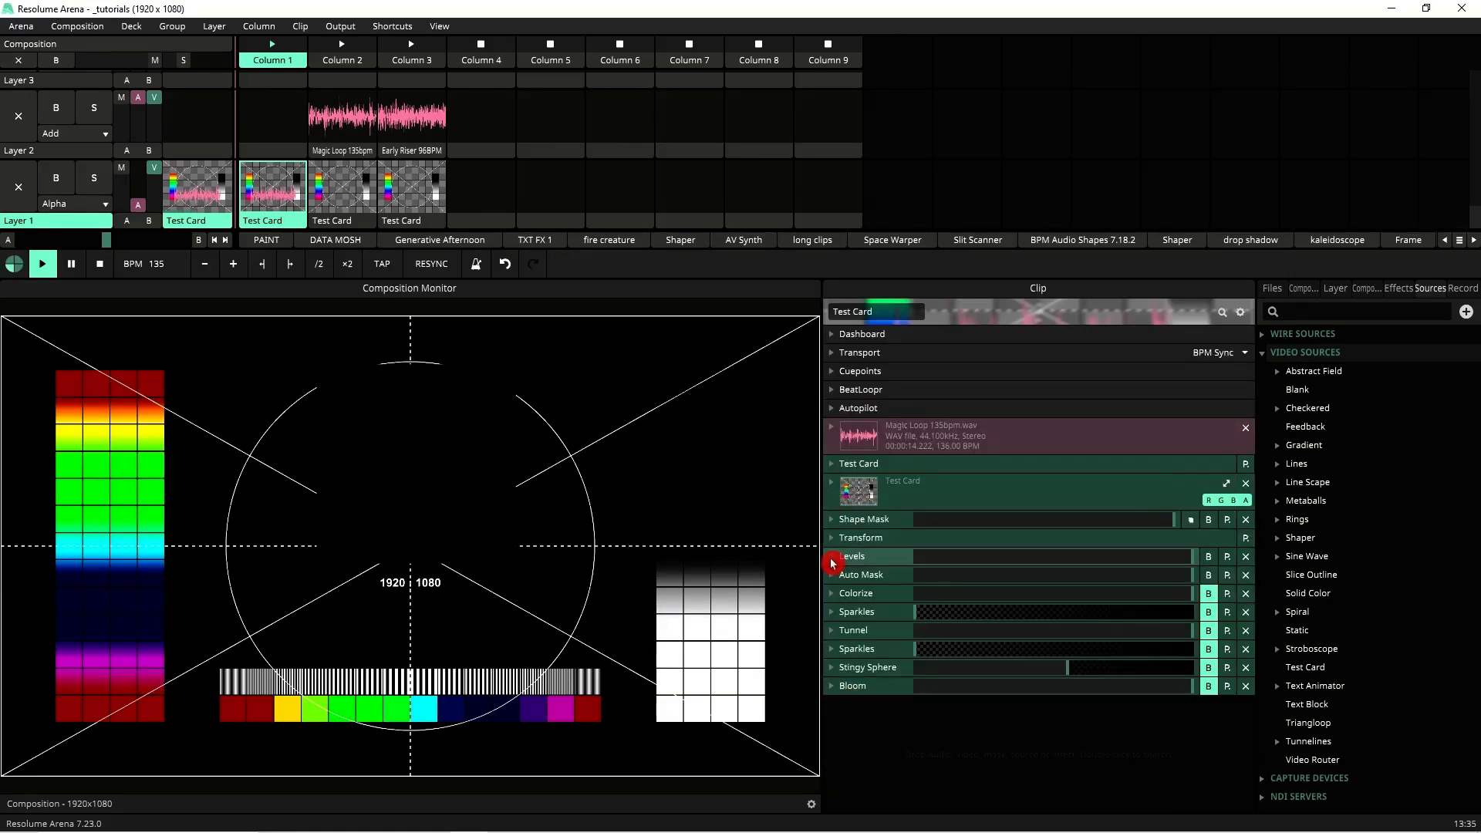
left_click(831, 599)
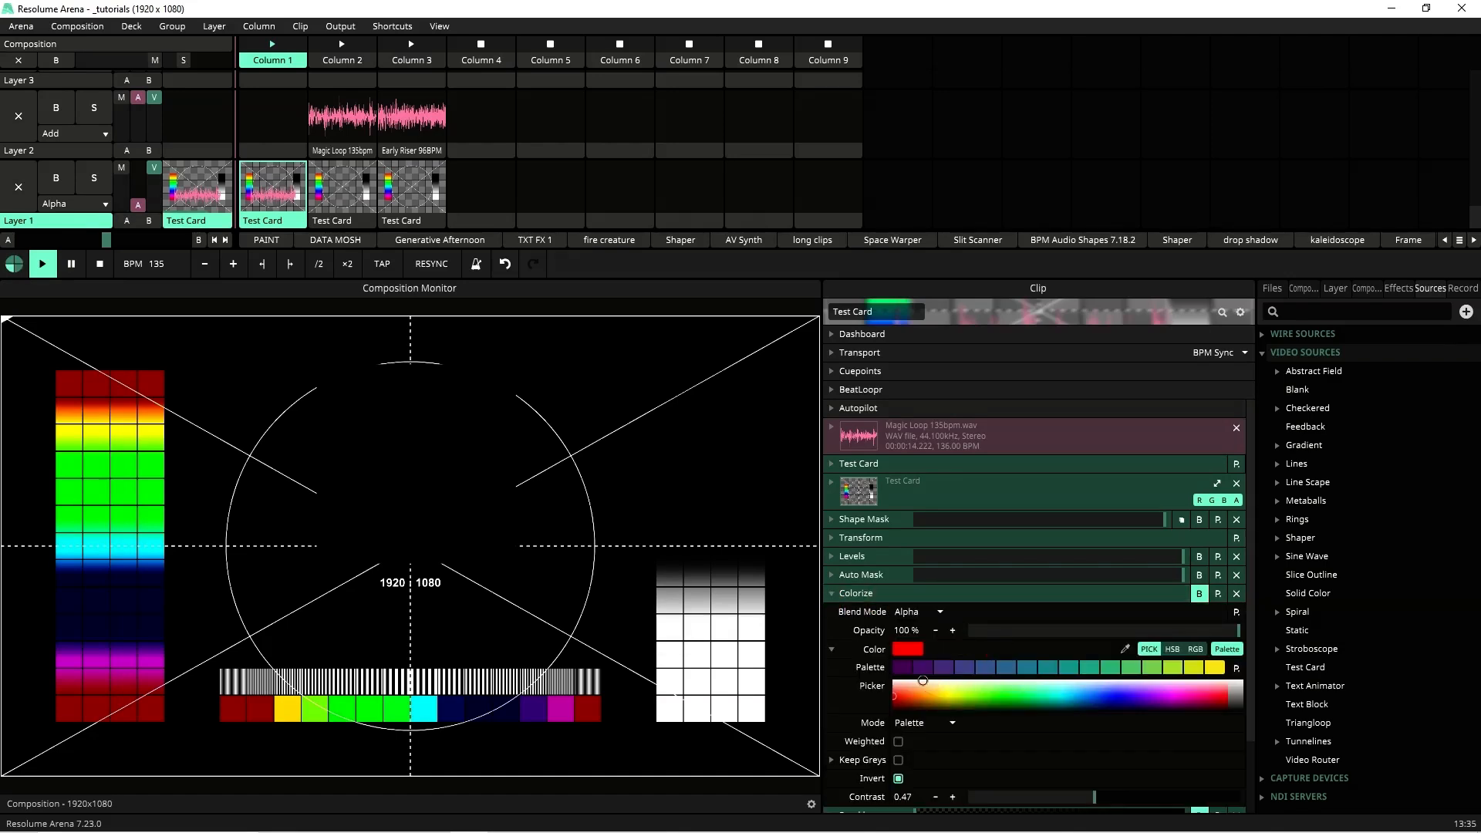
left_click(1202, 599)
left_click(1202, 598)
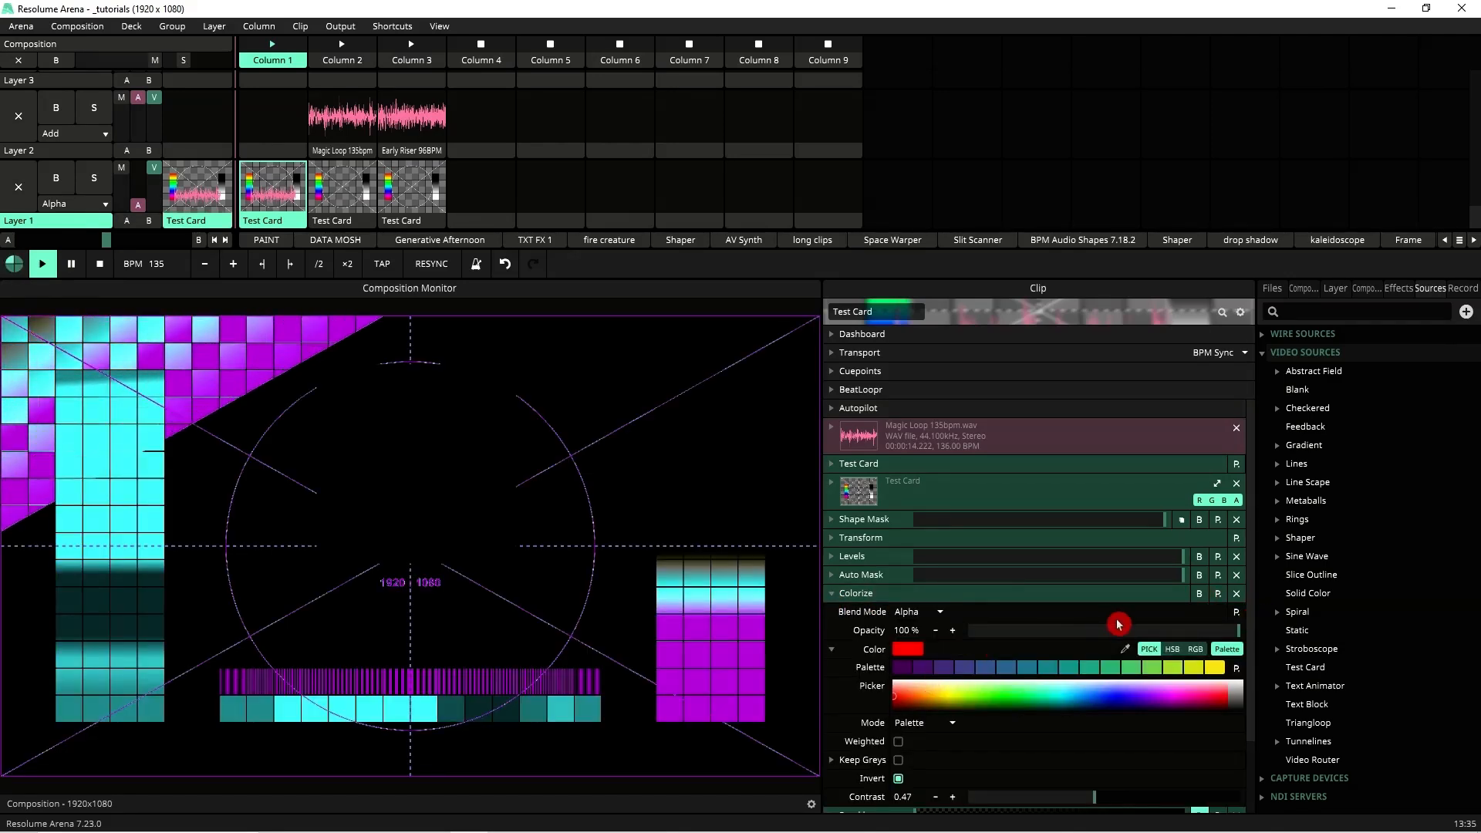
Step: Enable the Tunnel effect and expand its settings
scroll(1064, 640, "down", 2)
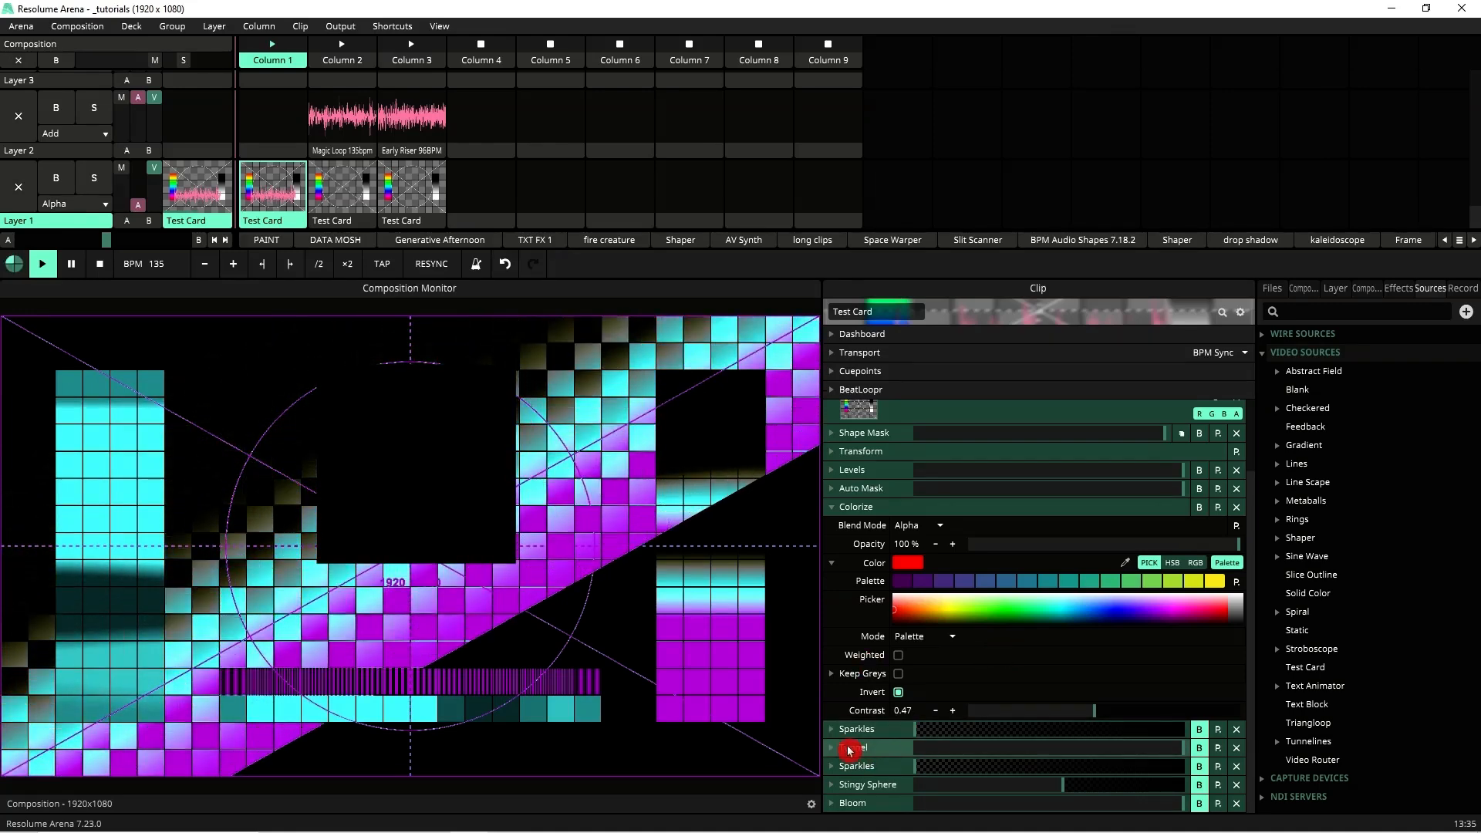
left_click(1201, 752)
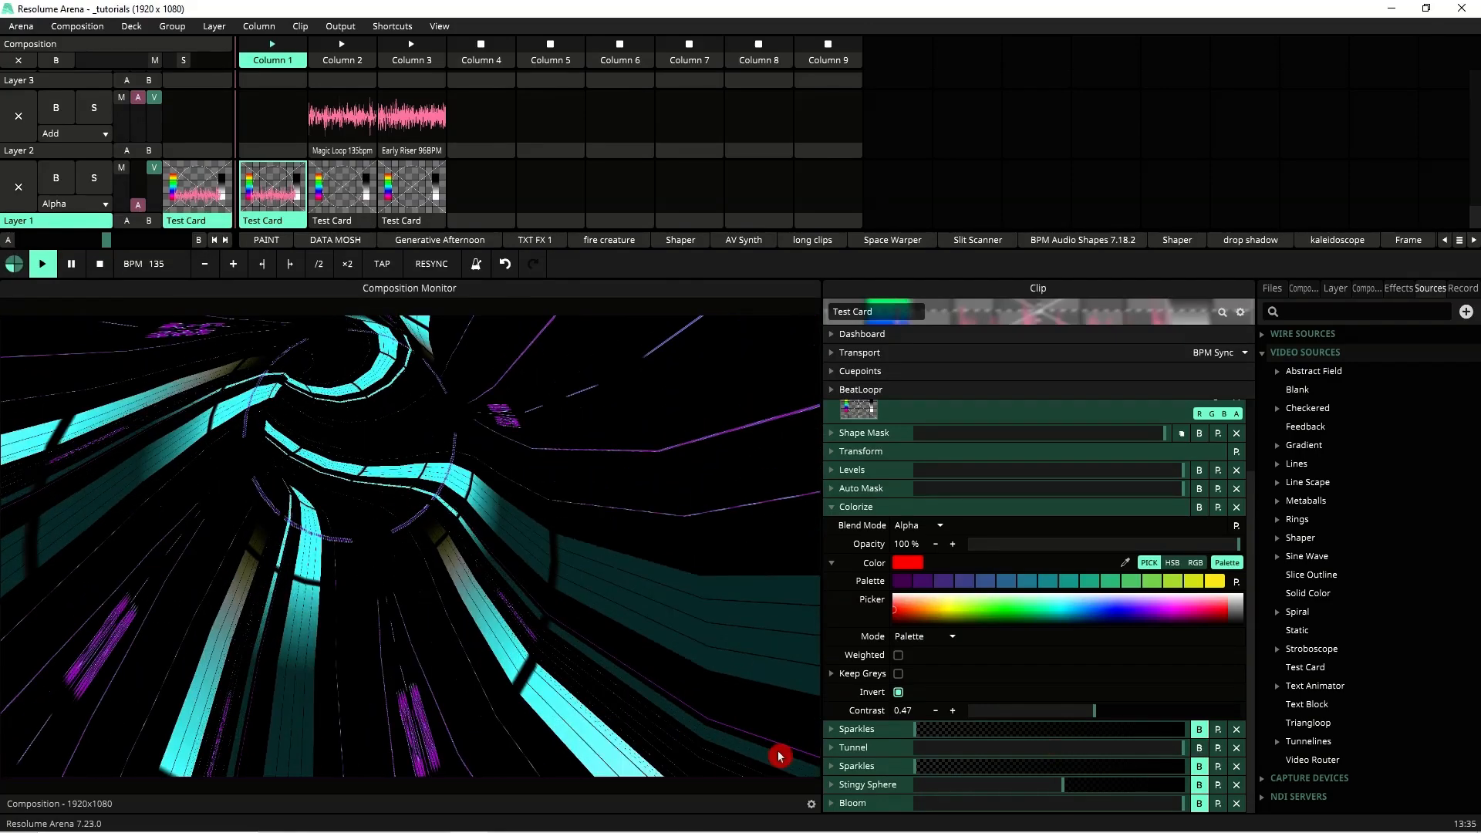
left_click(831, 747)
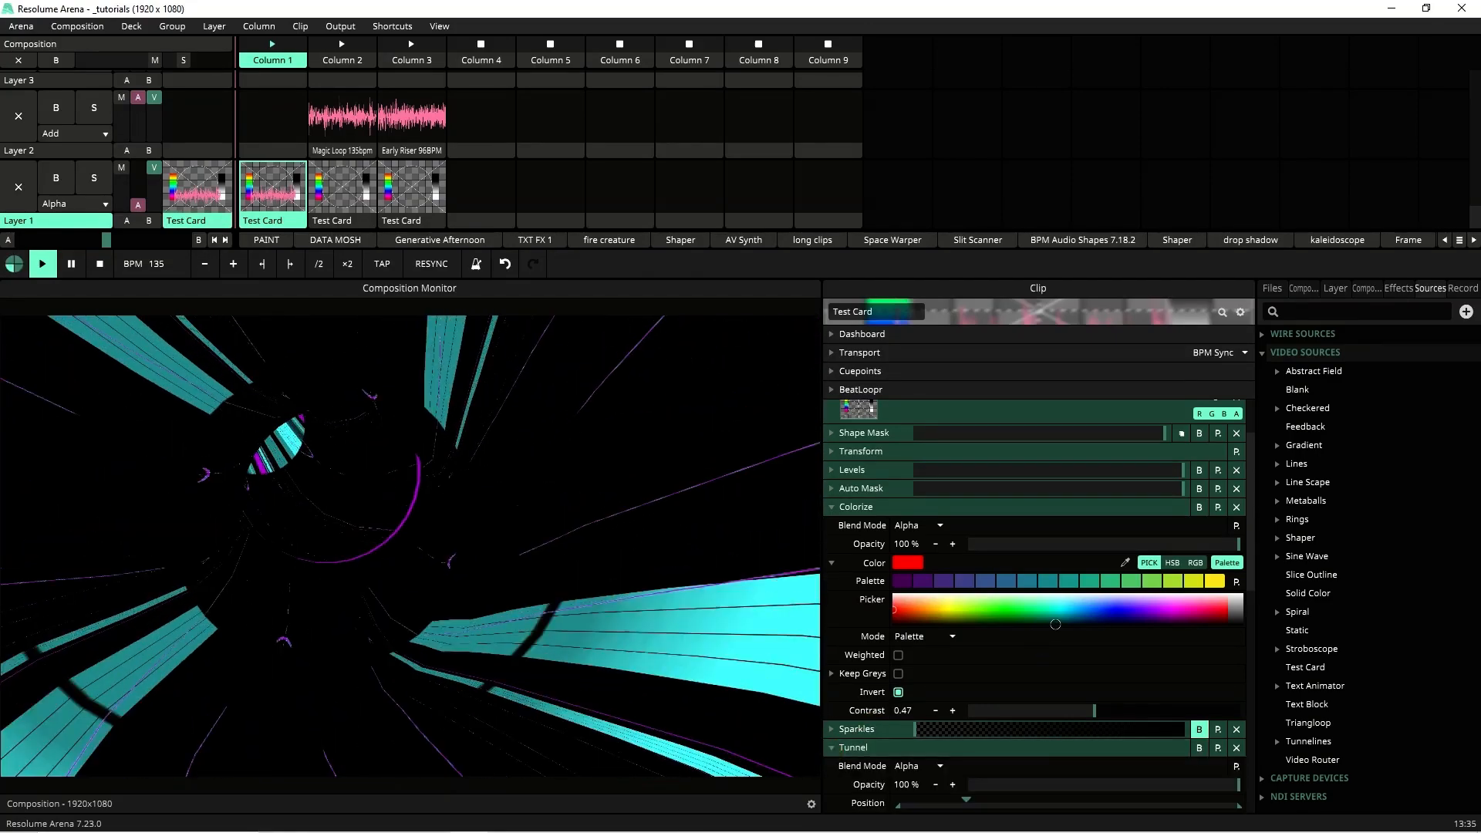
Step: Review the Tunnel effect parameters and the Test Card source options
scroll(1058, 628, "down", 5)
scroll(1057, 629, "down", 2)
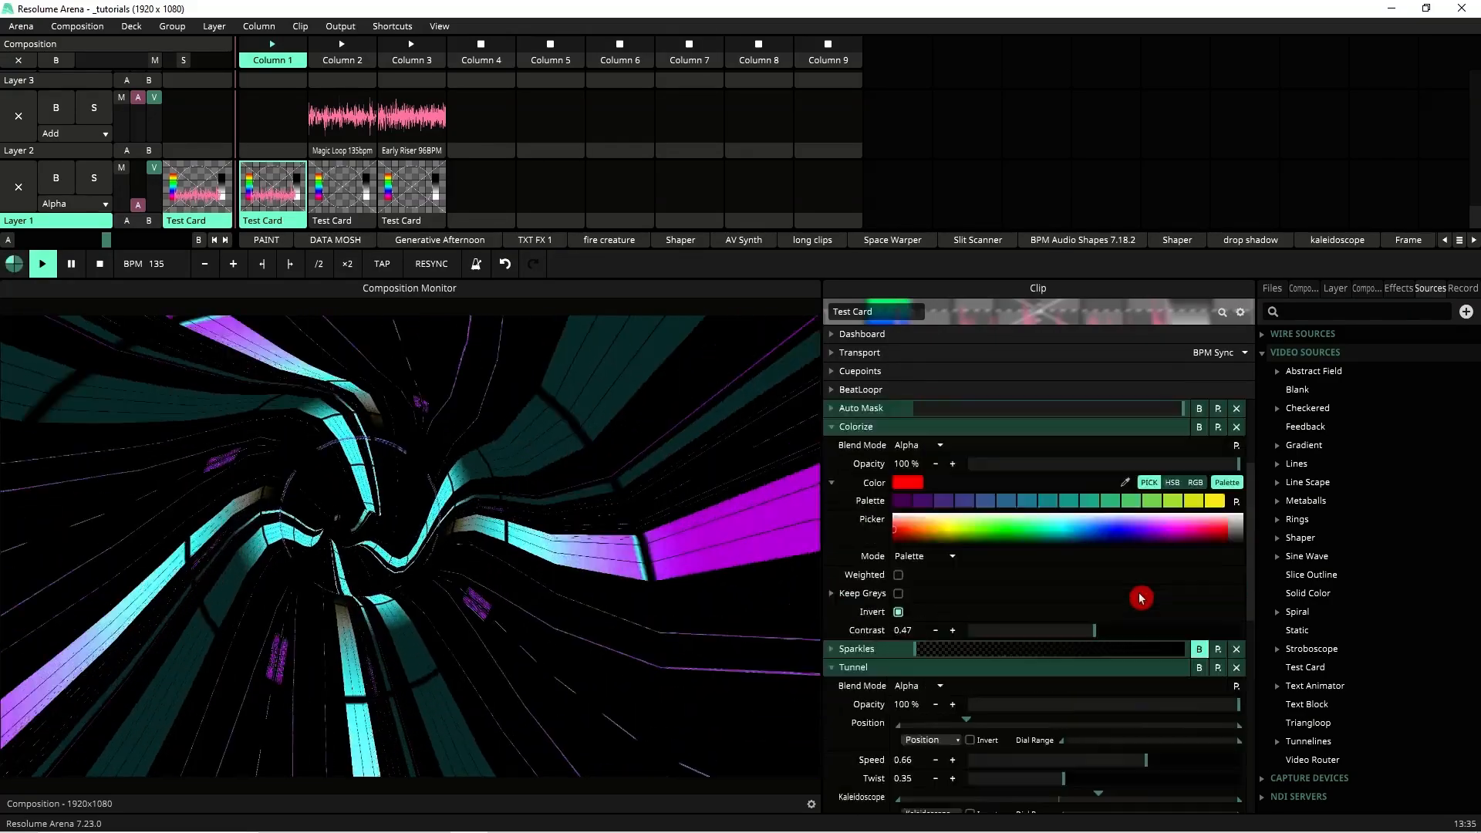
scroll(1140, 598, "up", 3)
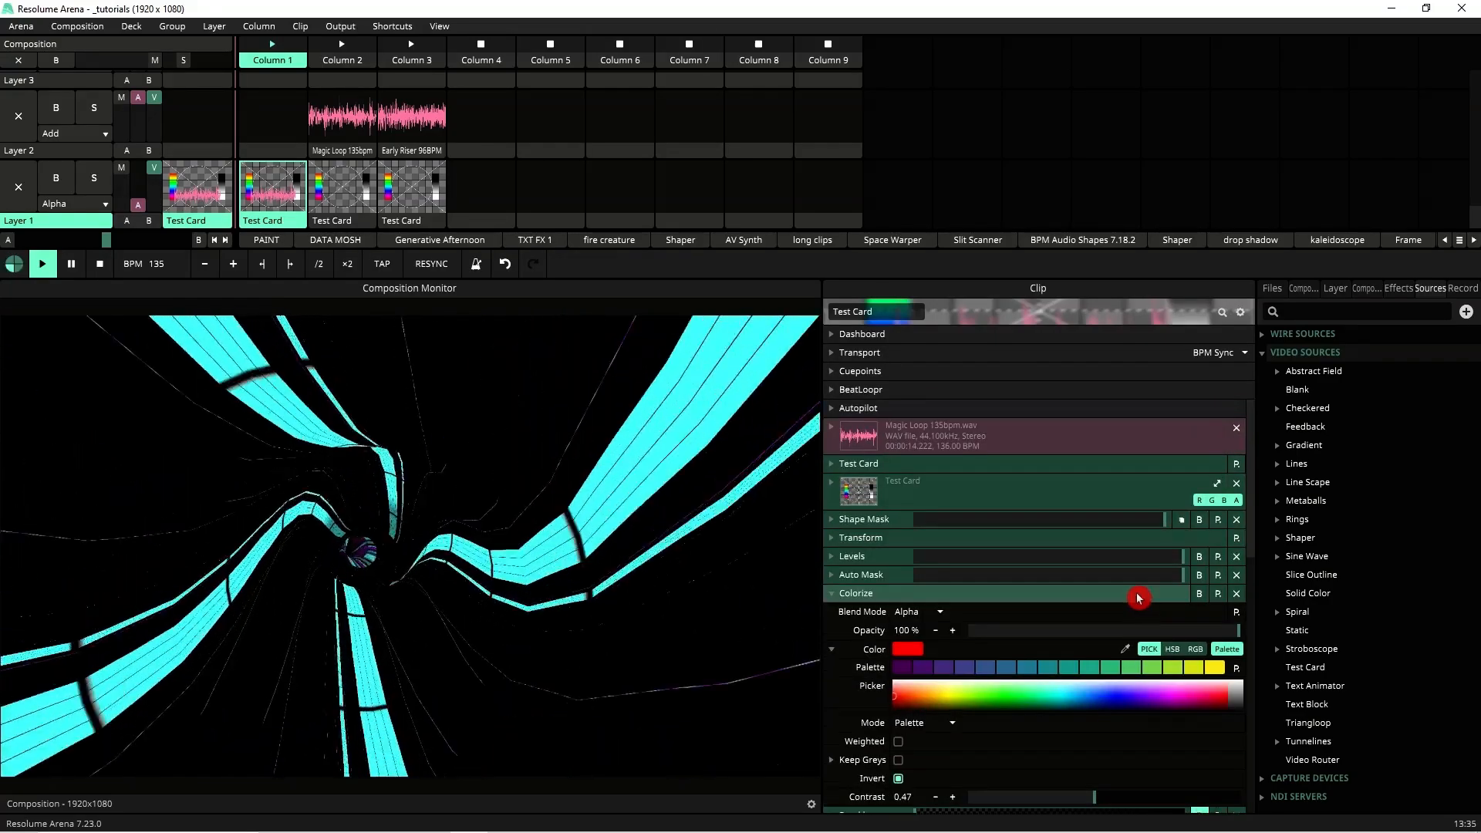
left_click(832, 465)
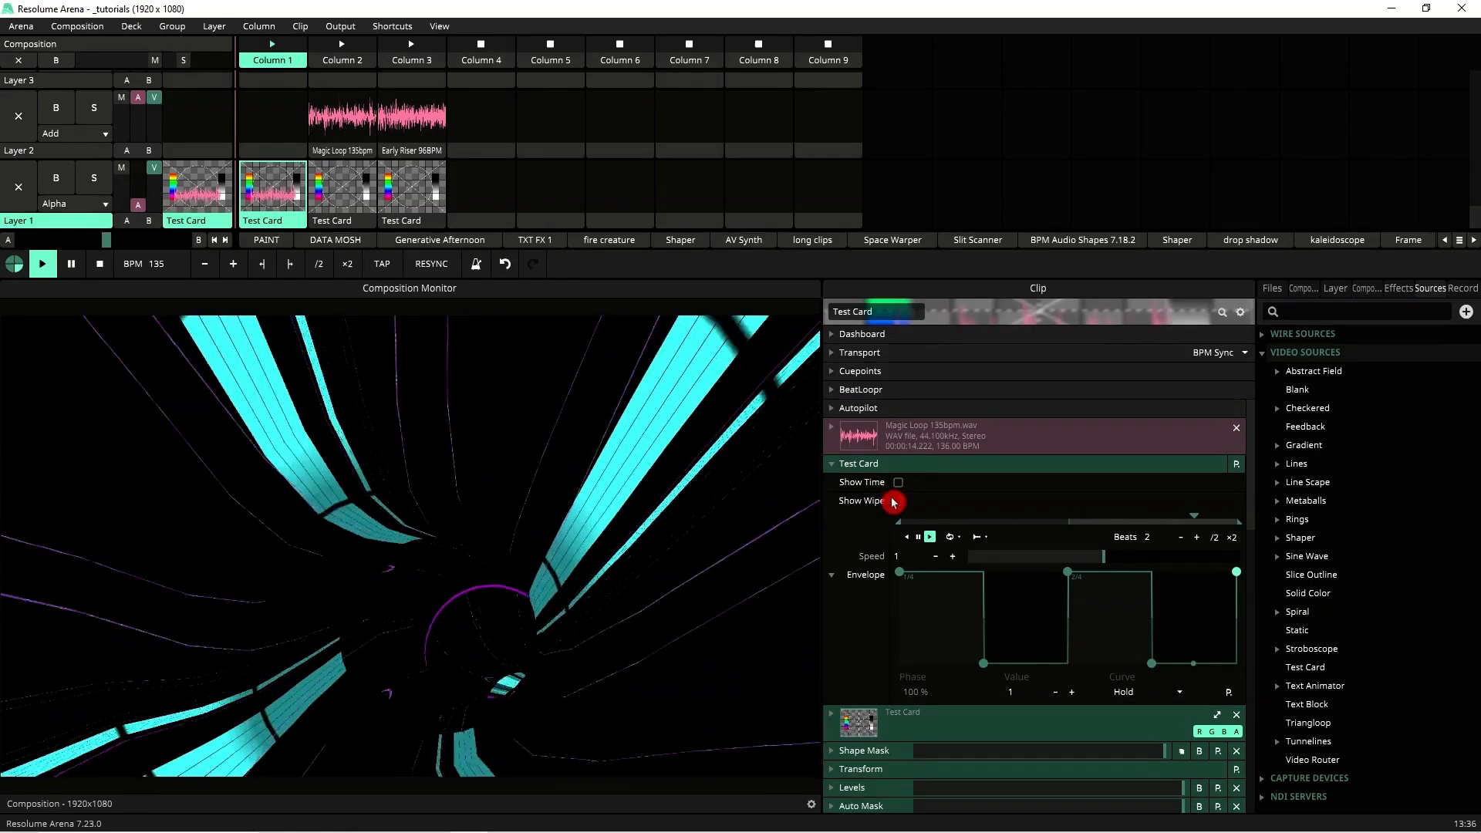
left_click(834, 466)
Step: Scroll past the Tunnel settings and enable the second Sparkles effect
scroll(1047, 501, "down", 5)
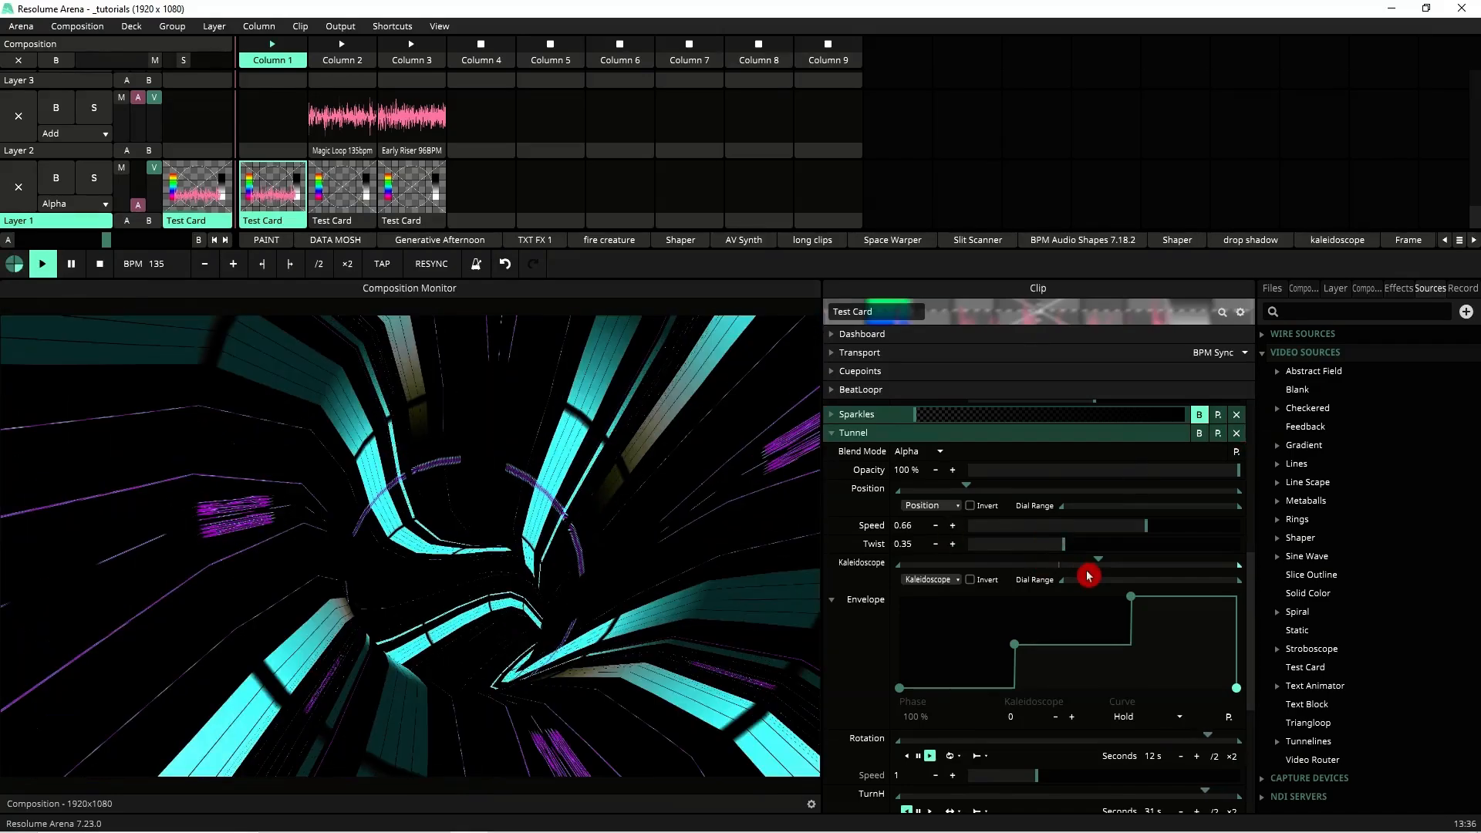
scroll(1084, 572, "down", 1)
scroll(1079, 629, "down", 2)
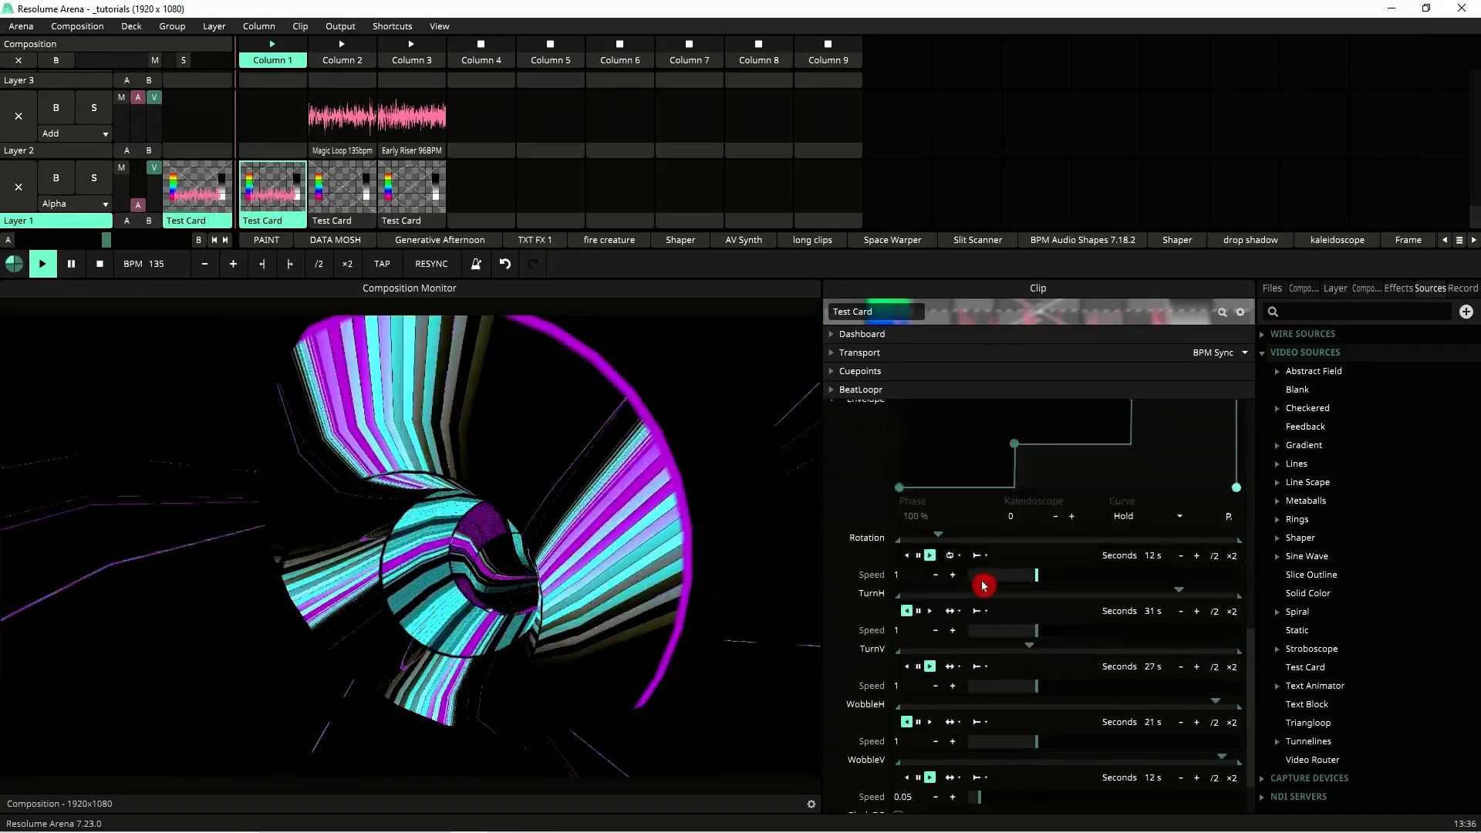
scroll(1084, 671, "down", 1)
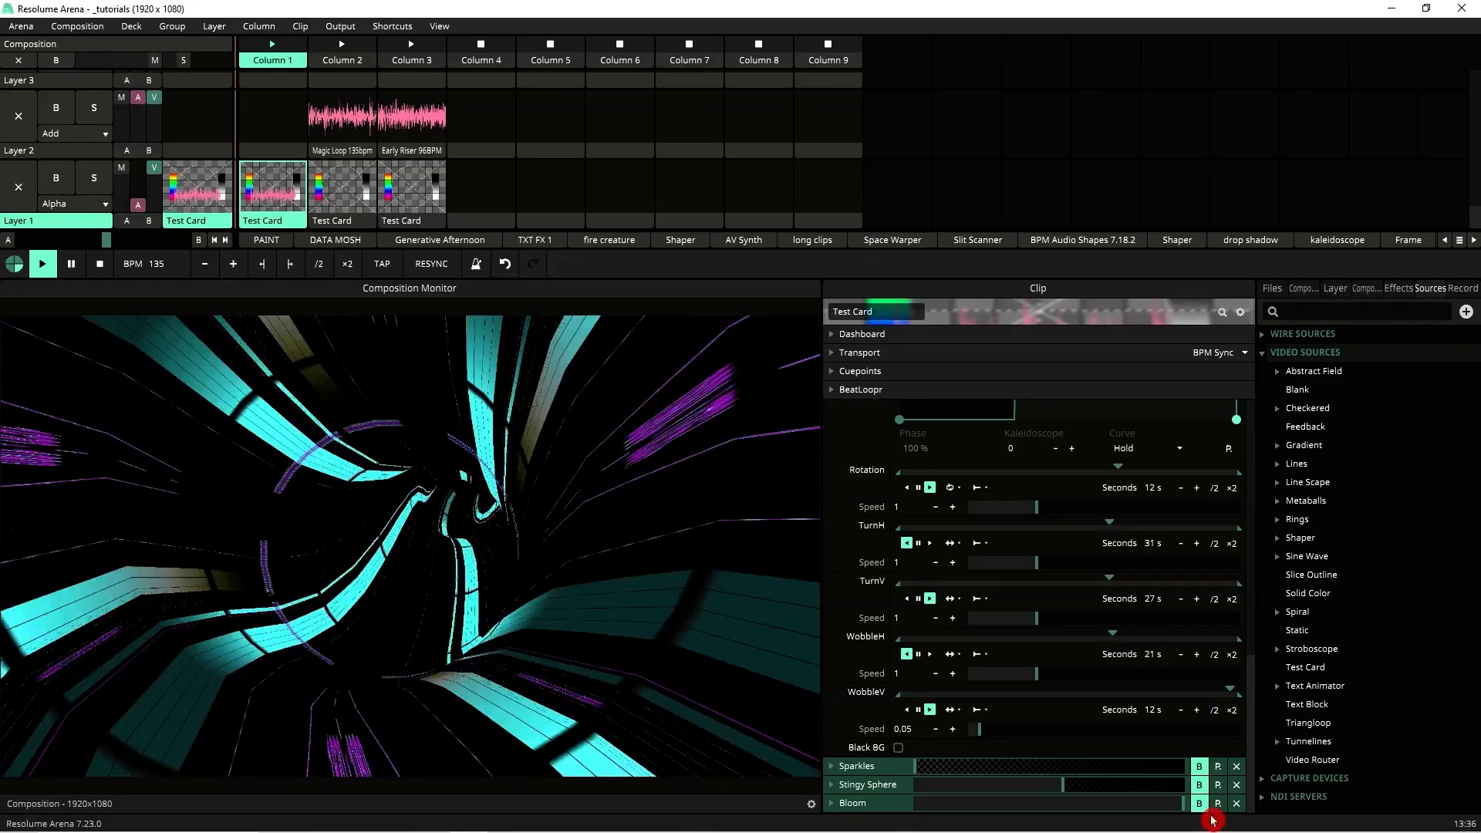
left_click(1200, 768)
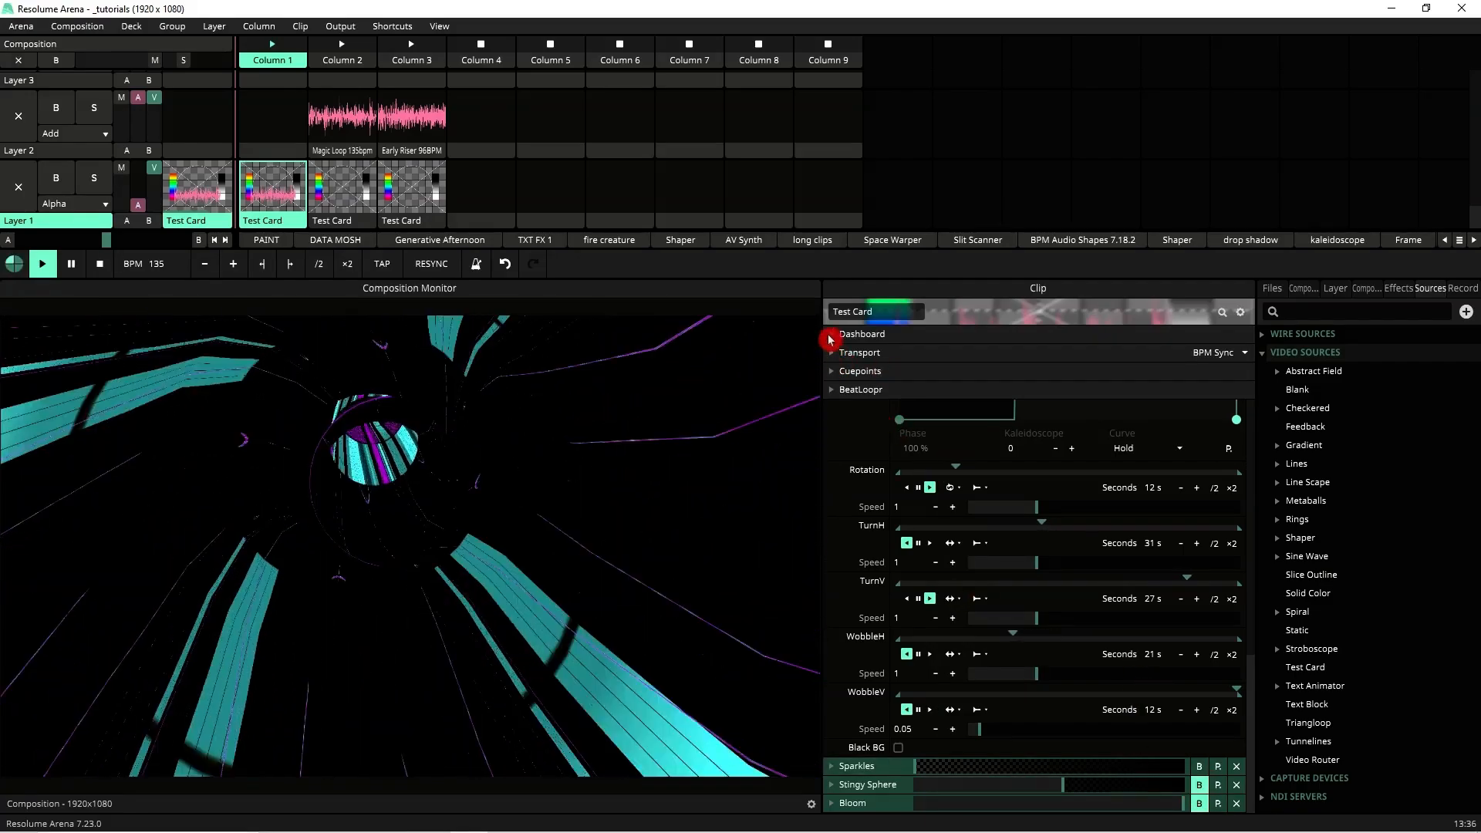
Step: Open the clip Dashboard and collapse the Colorize and Tunnel panels
left_click(830, 336)
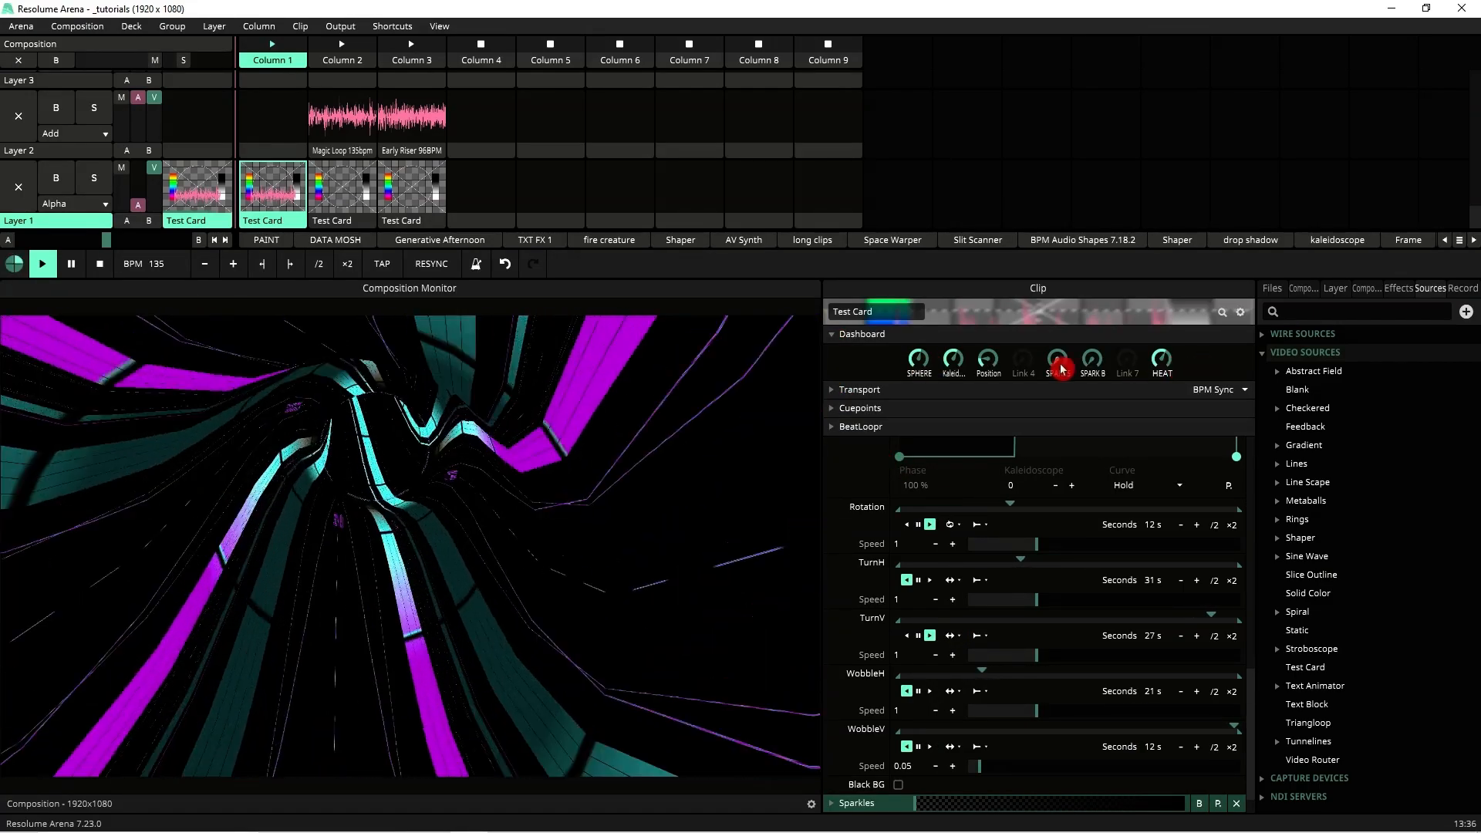
scroll(903, 494, "down", 10)
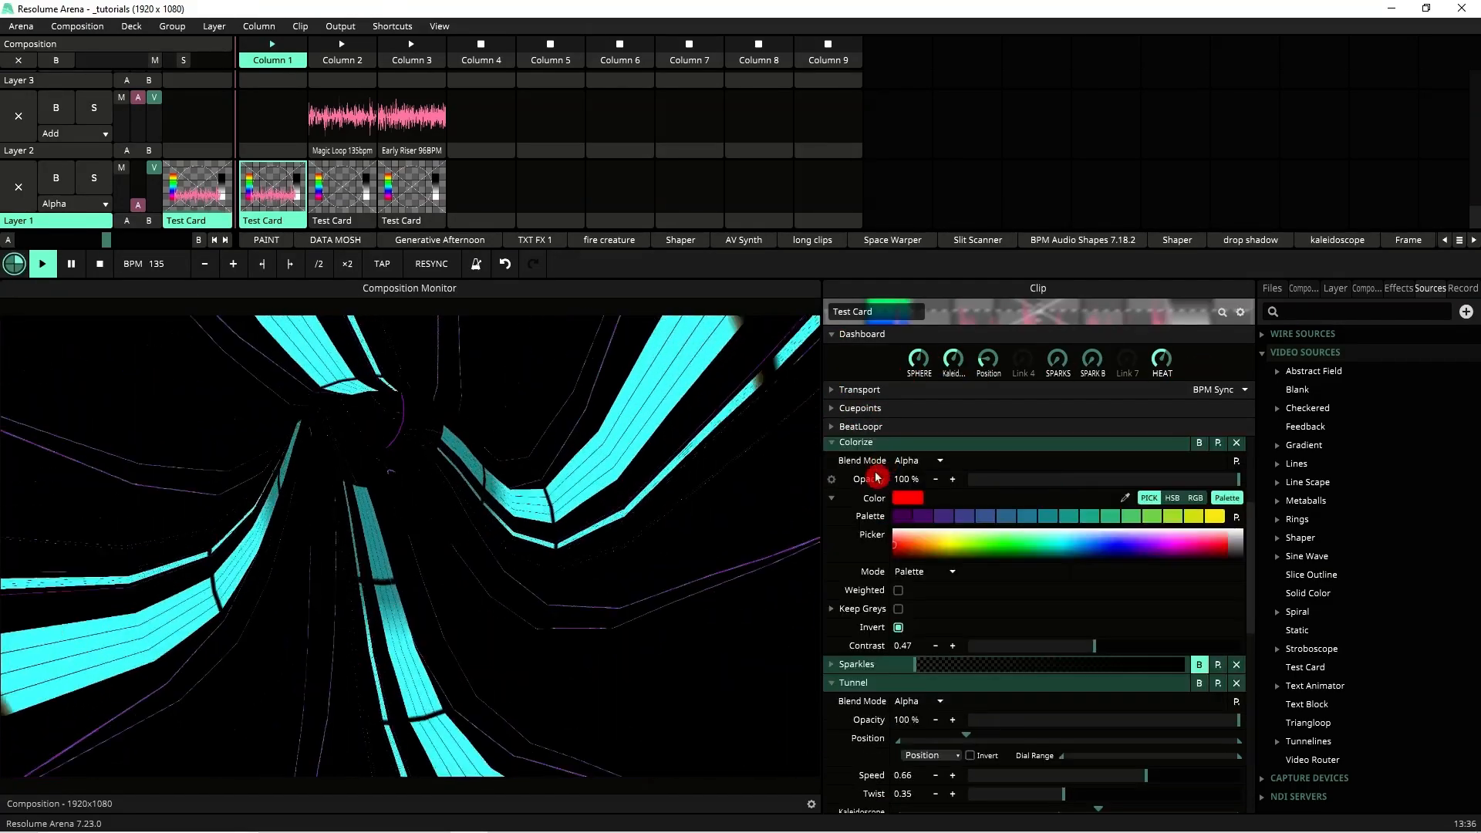
left_click(831, 606)
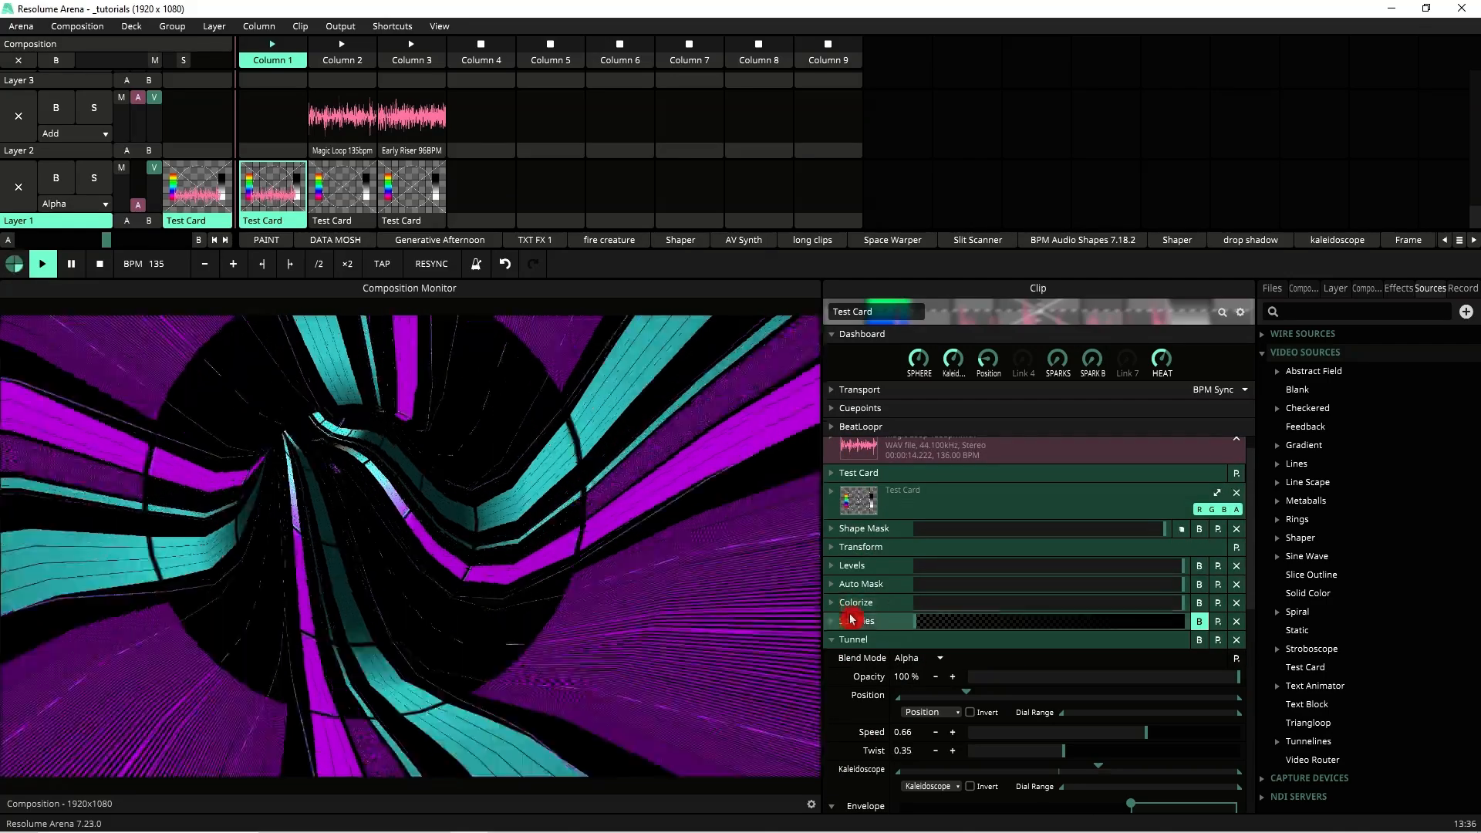
left_click(835, 643)
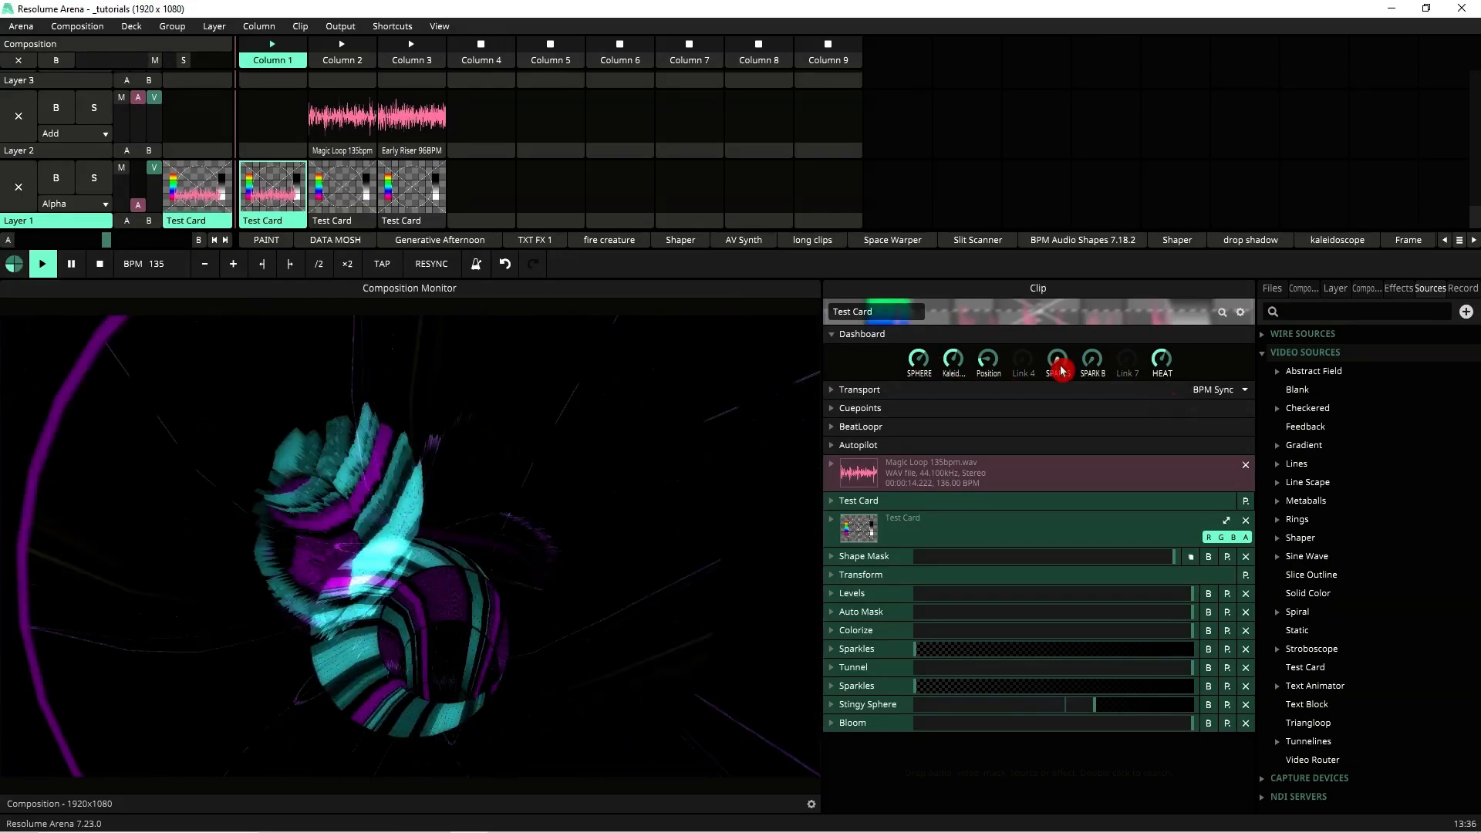
Step: Turn up the SPARKS and SPARK B dashboard dials
left_click_drag(1055, 364, 1046, 214)
left_click_drag(1092, 368, 1161, 49)
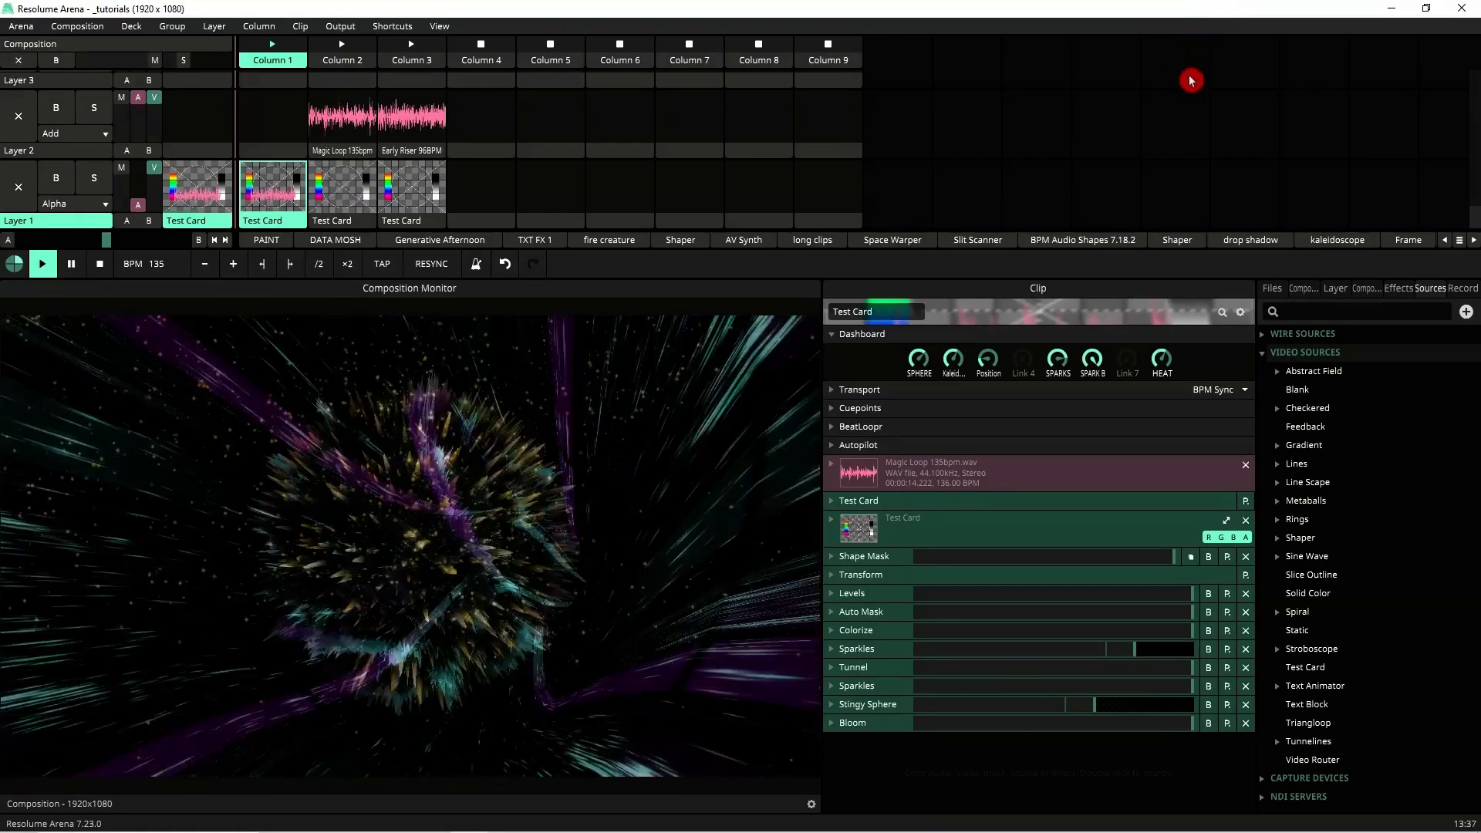
left_click_drag(1191, 80, 1267, 305)
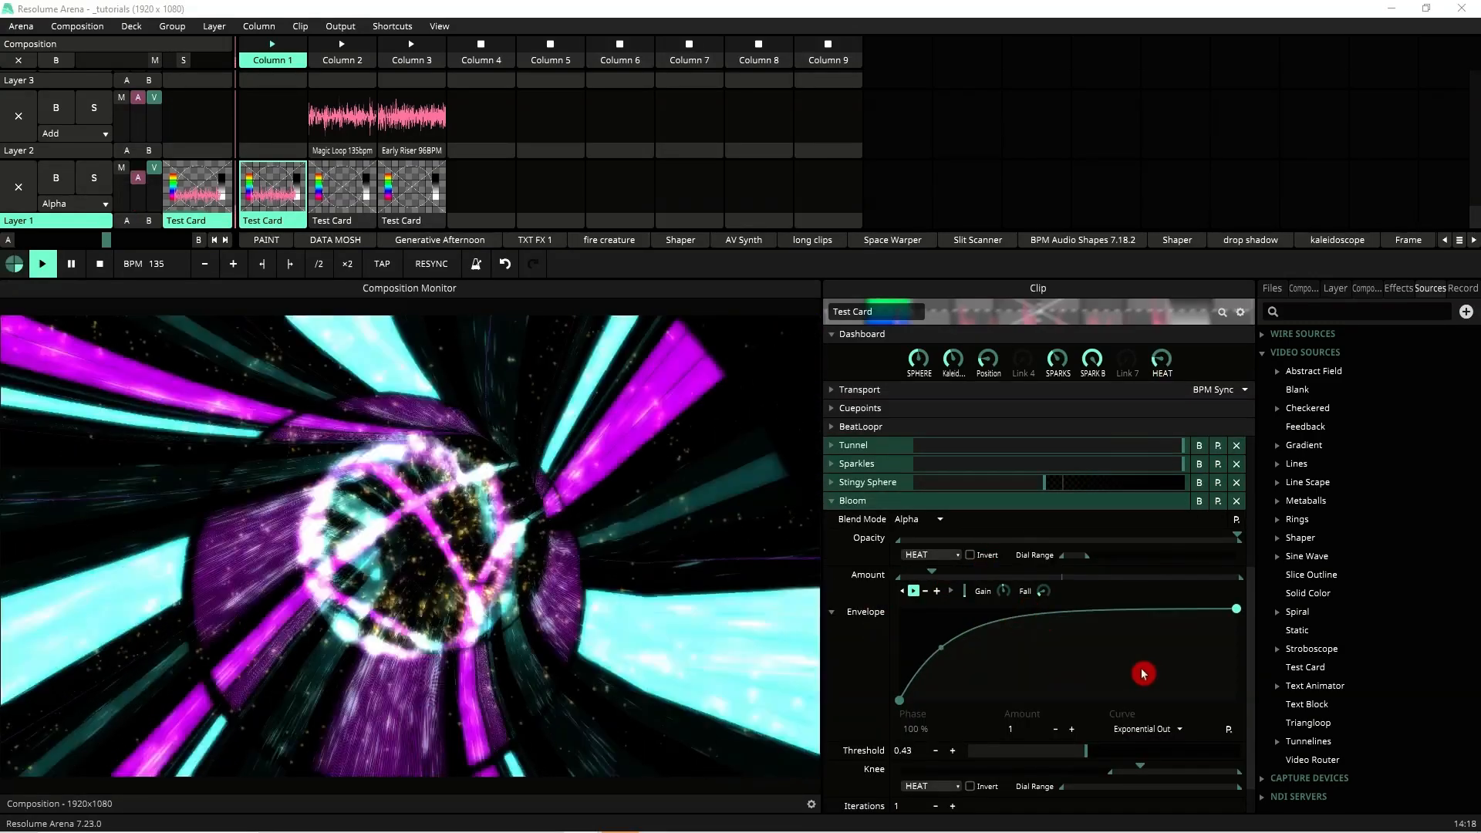
Step: Tweak the dashboard dials, including SPARK B, SPARKS and SPHERE, to vary the tunnel visual
mouse_move(1127, 373)
left_mouse_down()
mouse_move(1147, 370)
mouse_move(939, 373)
mouse_move(942, 461)
mouse_move(1016, 796)
left_mouse_up()
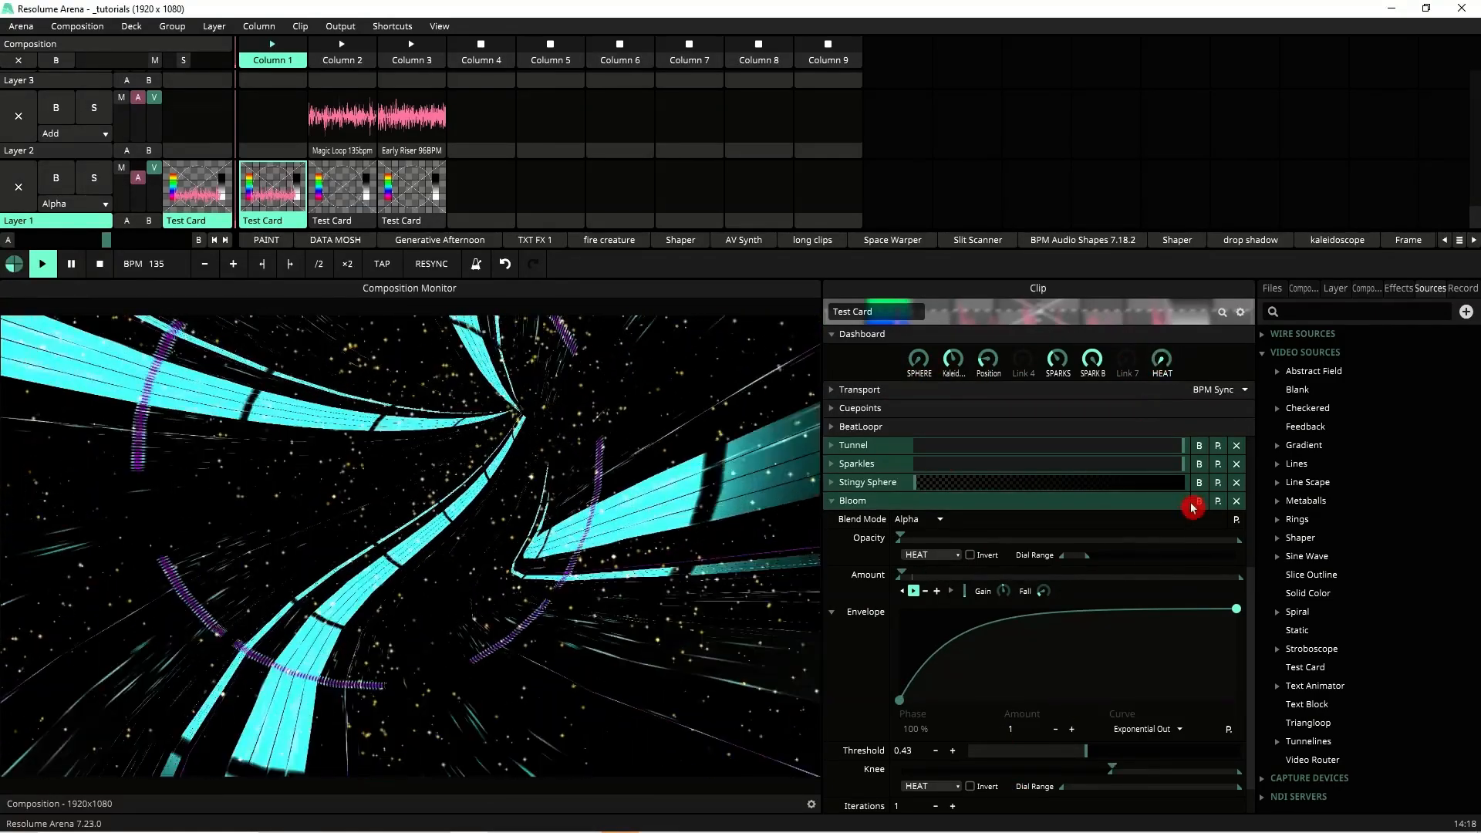
left_click_drag(1192, 507, 1180, 624)
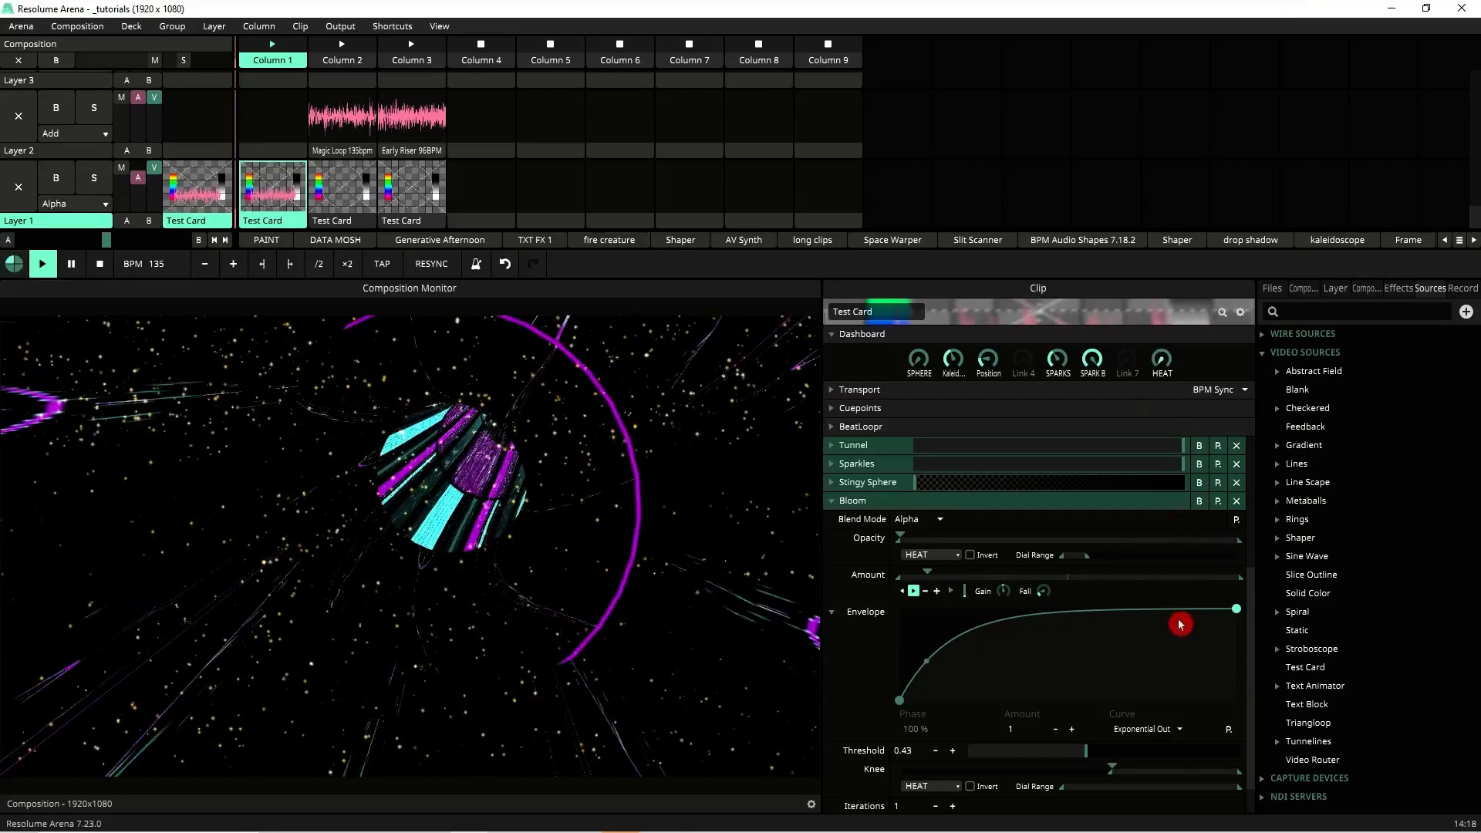
left_click_drag(1092, 359, 1091, 557)
left_click_drag(1053, 364, 1107, 288)
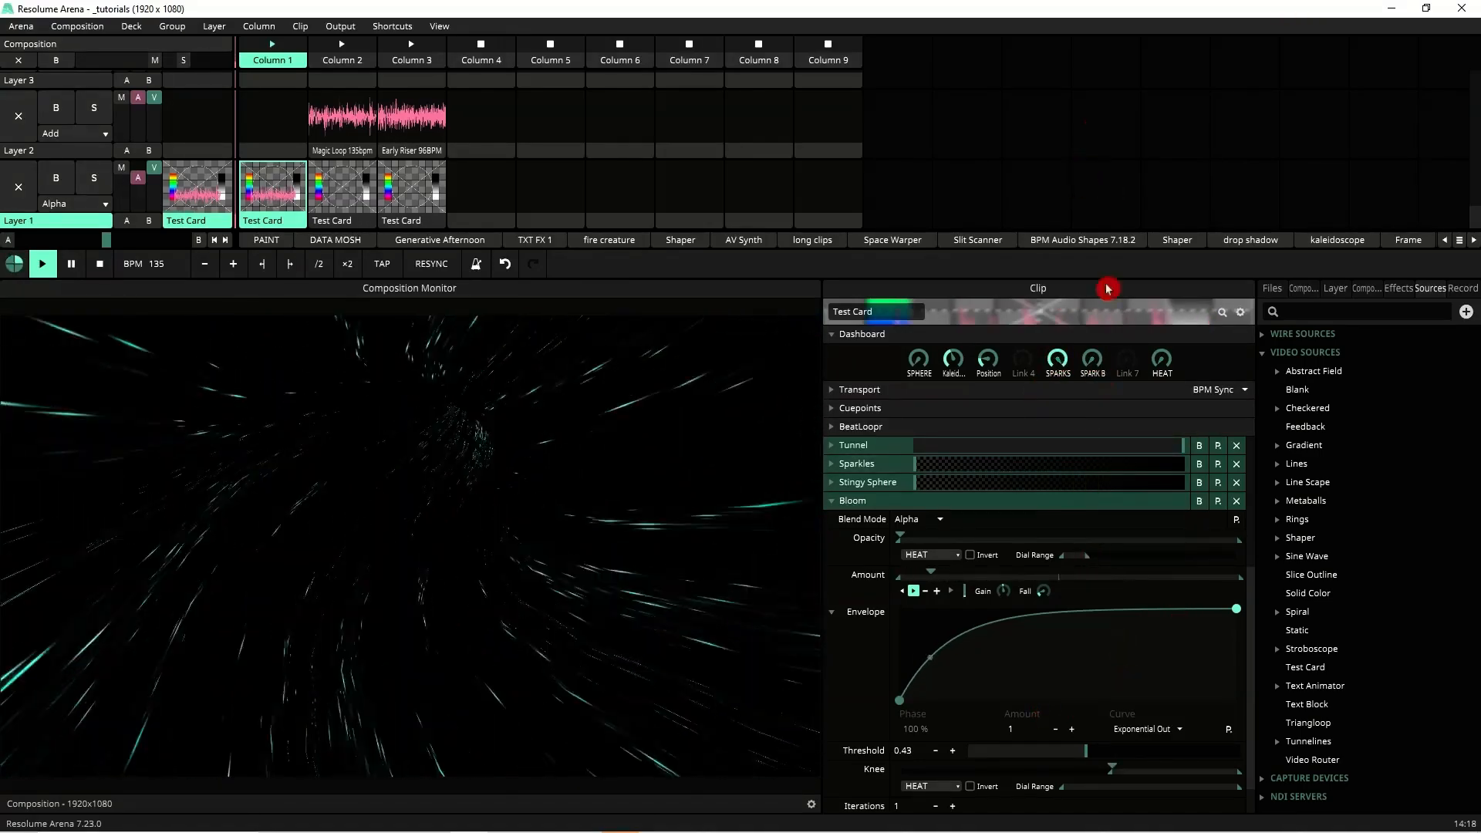
mouse_move(1092, 359)
left_mouse_down()
mouse_move(1114, 175)
mouse_move(1098, 325)
mouse_move(1059, 351)
mouse_move(1003, 240)
mouse_move(1009, 309)
mouse_move(1009, 294)
mouse_move(988, 345)
mouse_move(954, 327)
mouse_move(967, 266)
left_mouse_up()
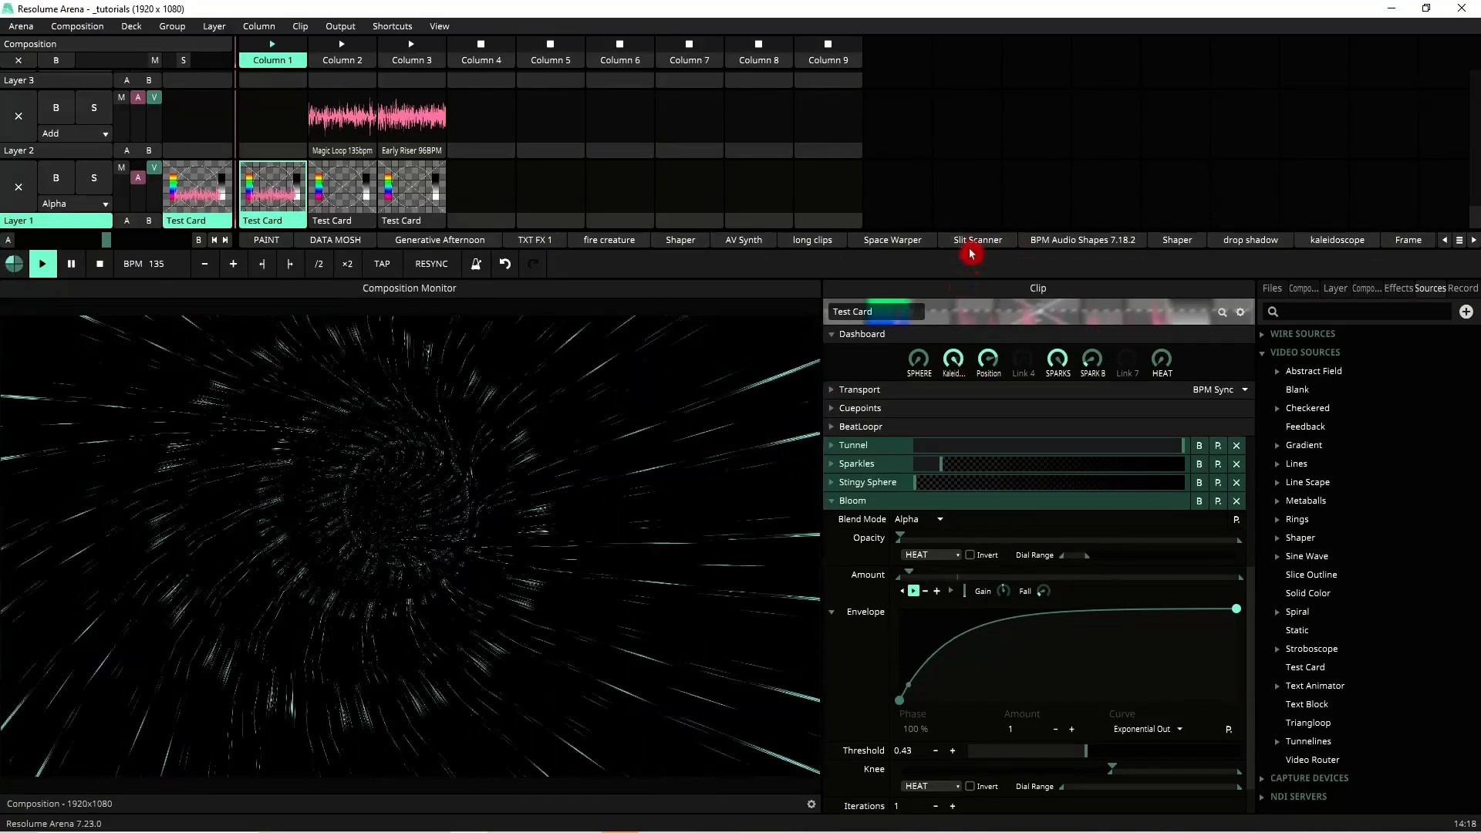
left_click_drag(998, 200, 930, 361)
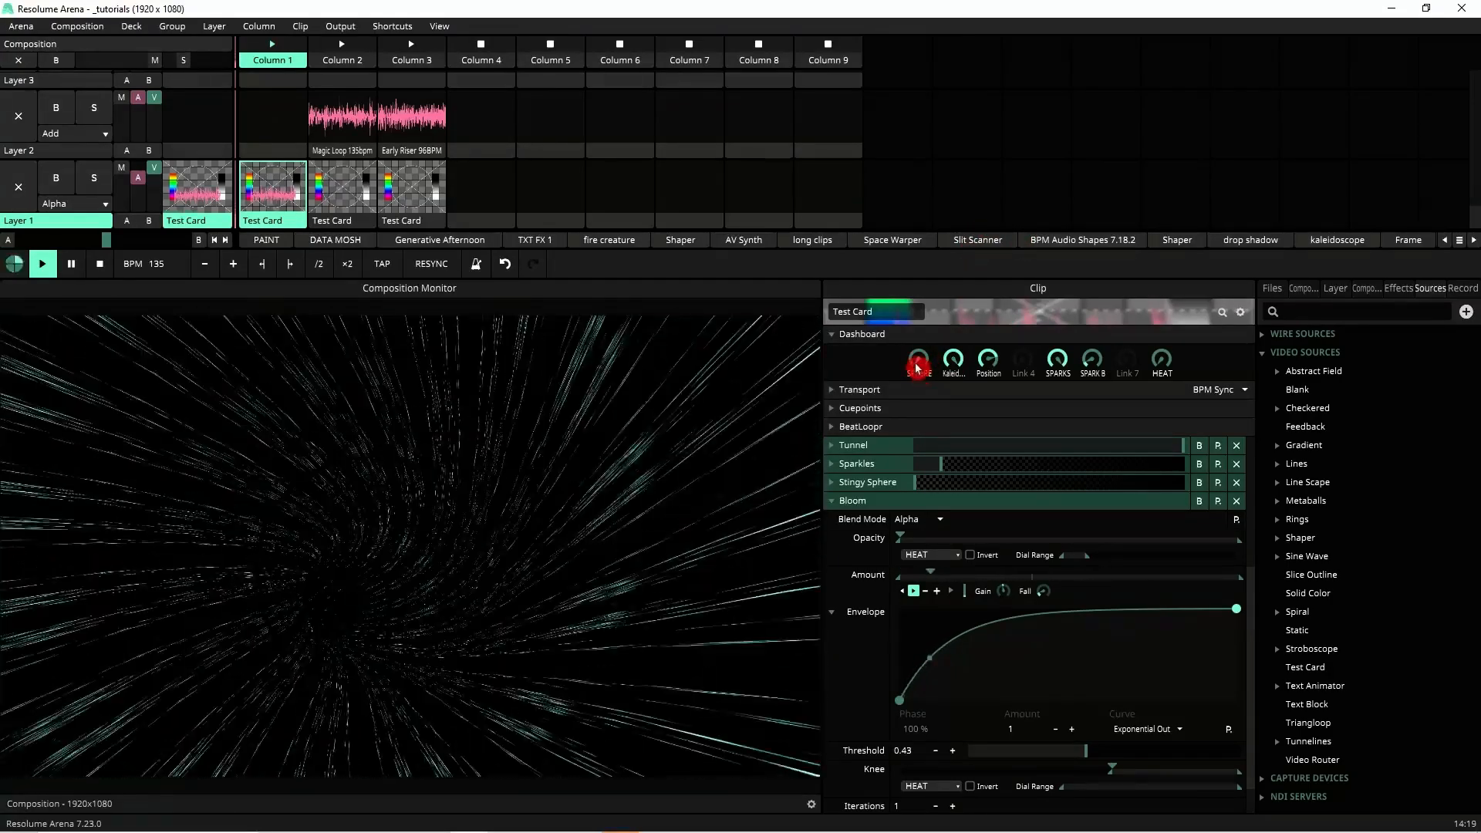
mouse_move(917, 366)
left_mouse_down()
mouse_move(935, 182)
mouse_move(983, 17)
left_mouse_up()
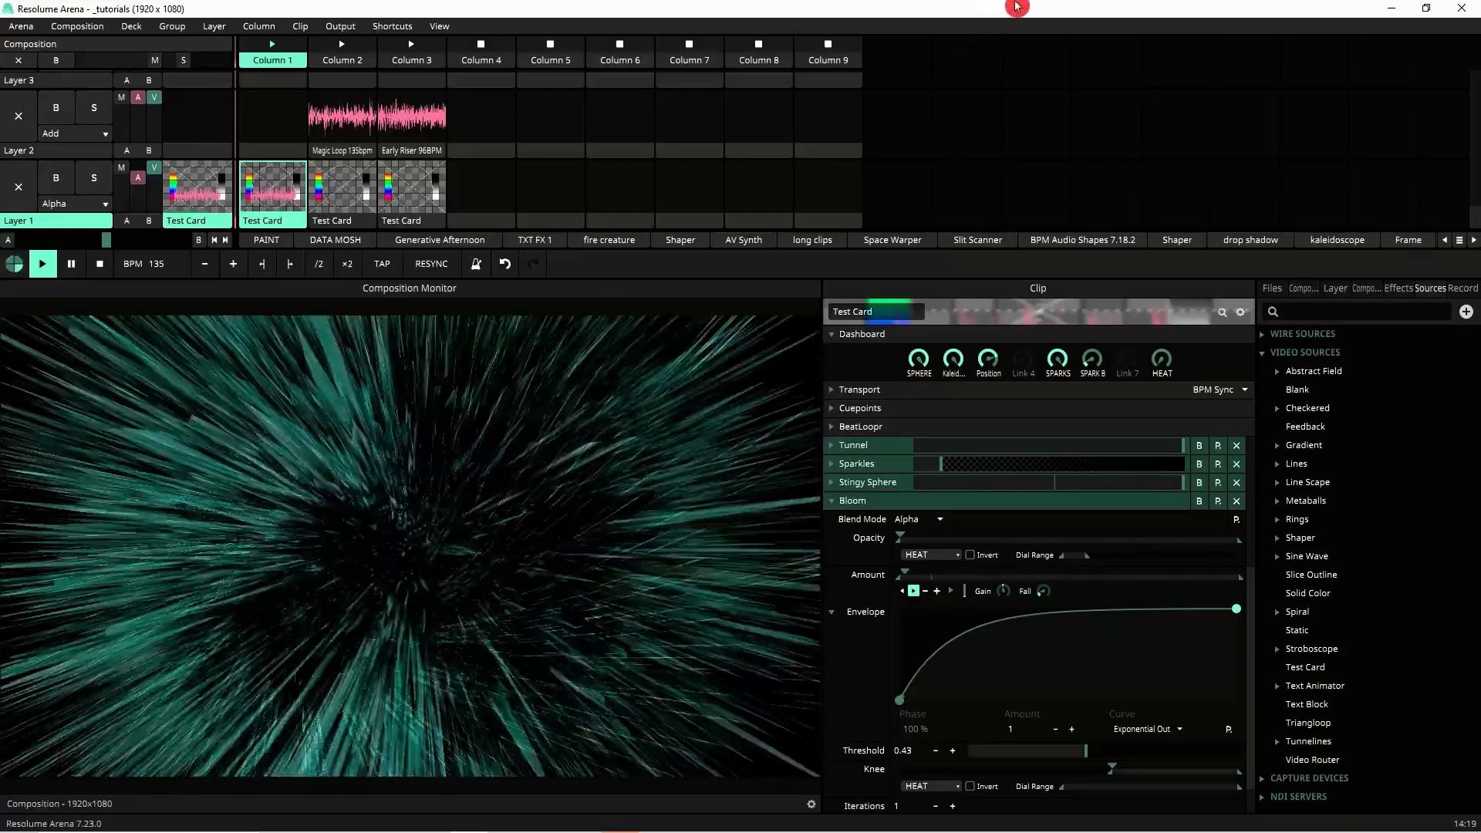